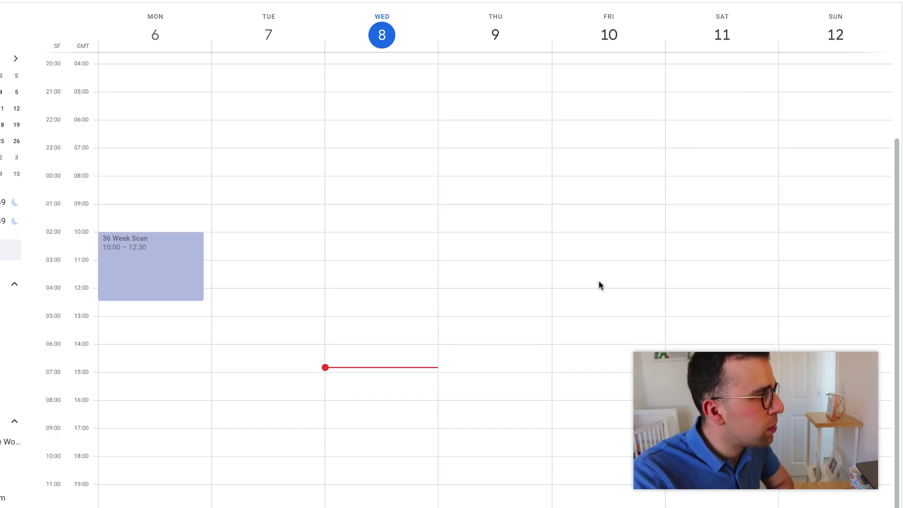
- Create a Thursday 9 April event from 08:00 to 08:40 titled Meditate
scroll(466, 164, up, 1)
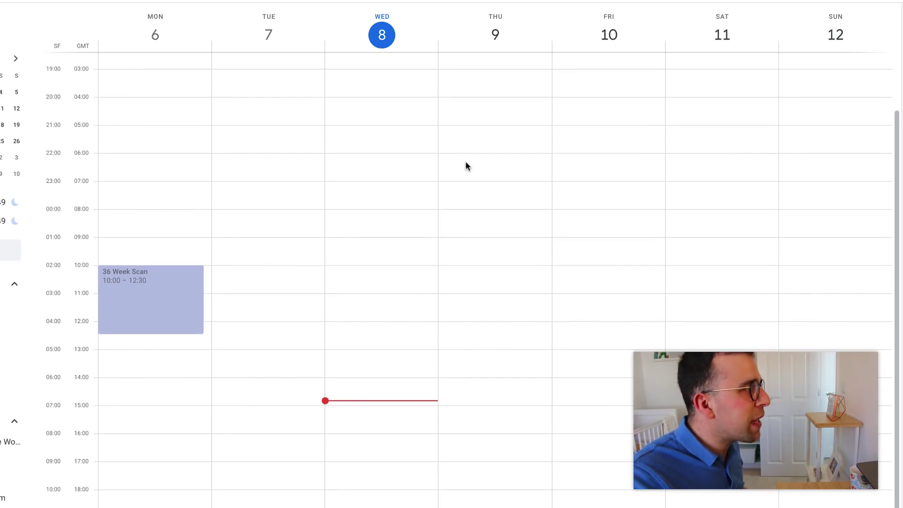
scroll(428, 165, down, 1)
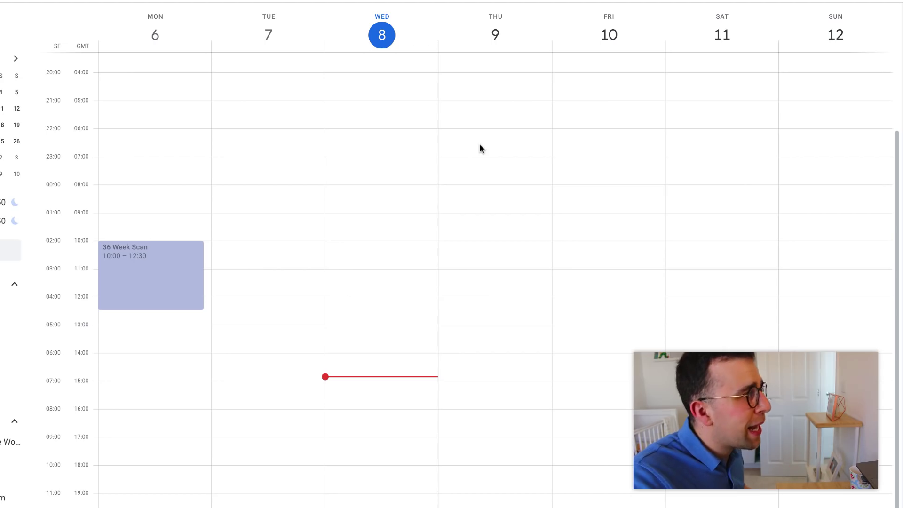
drag(480, 190, 480, 202)
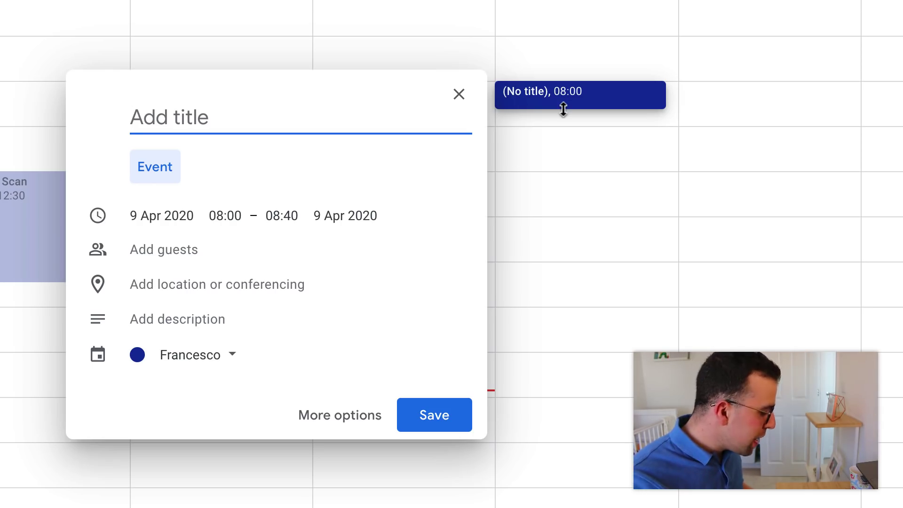
text(Meditate)
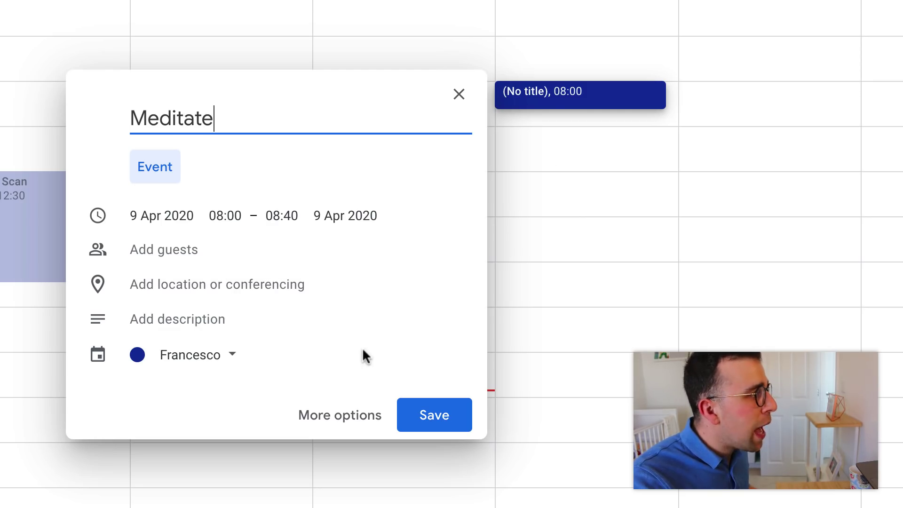
click(236, 359)
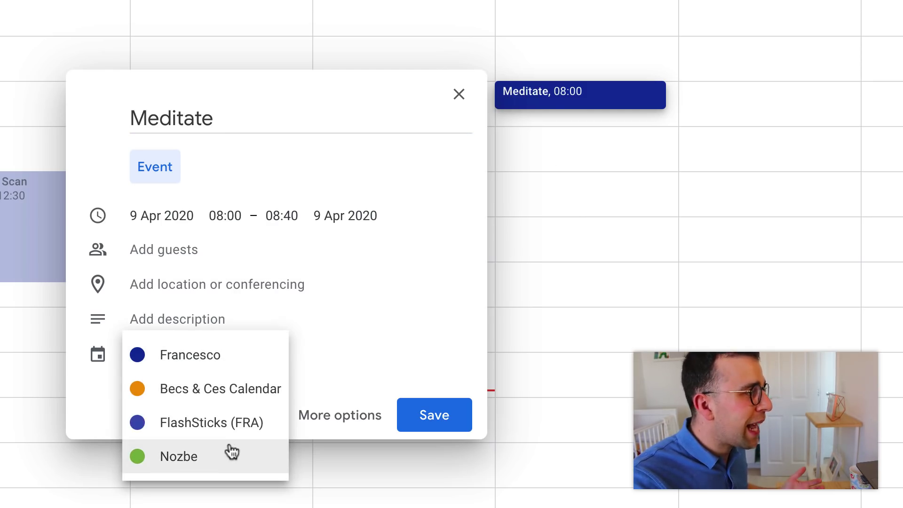
click(318, 361)
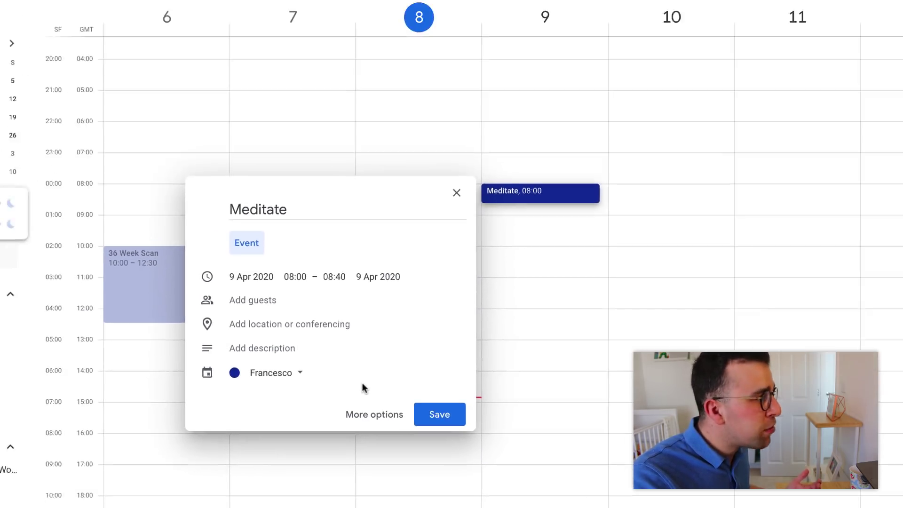
- Colour the Meditate event Blueberry and save it
click(380, 416)
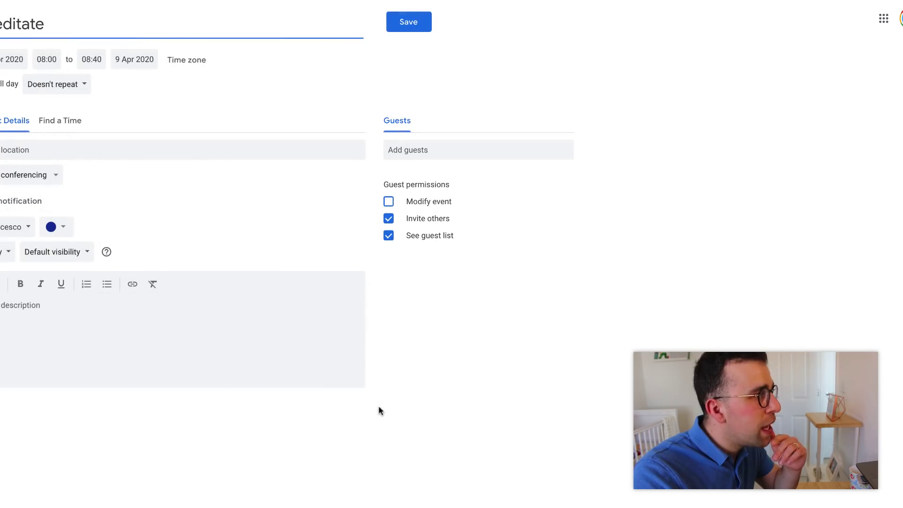
click(70, 219)
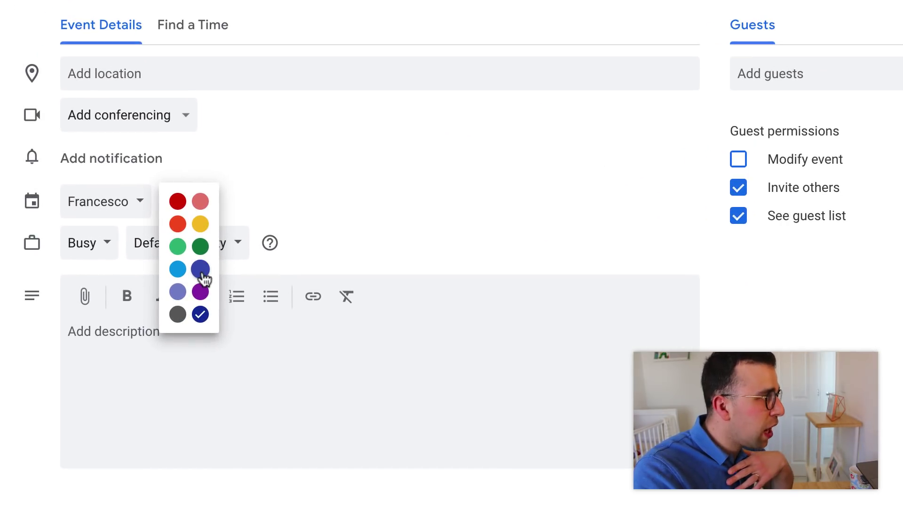
click(201, 273)
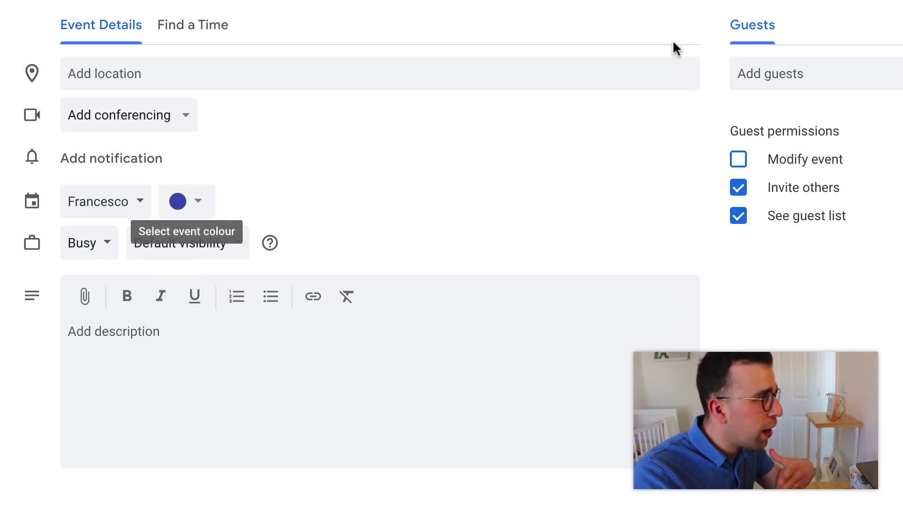
click(677, 9)
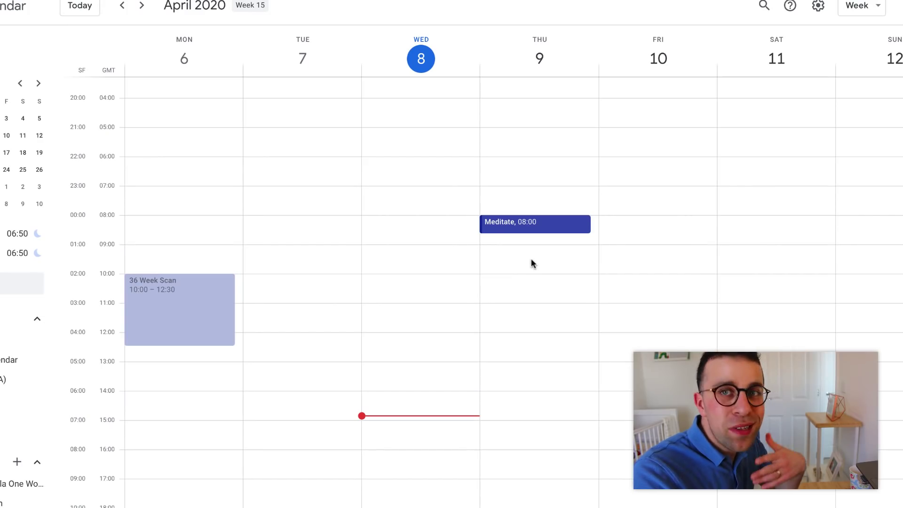
- Add a green Jog + Garden Workout block on Thursday, 09:00–10:20
scroll(532, 259, down, 1)
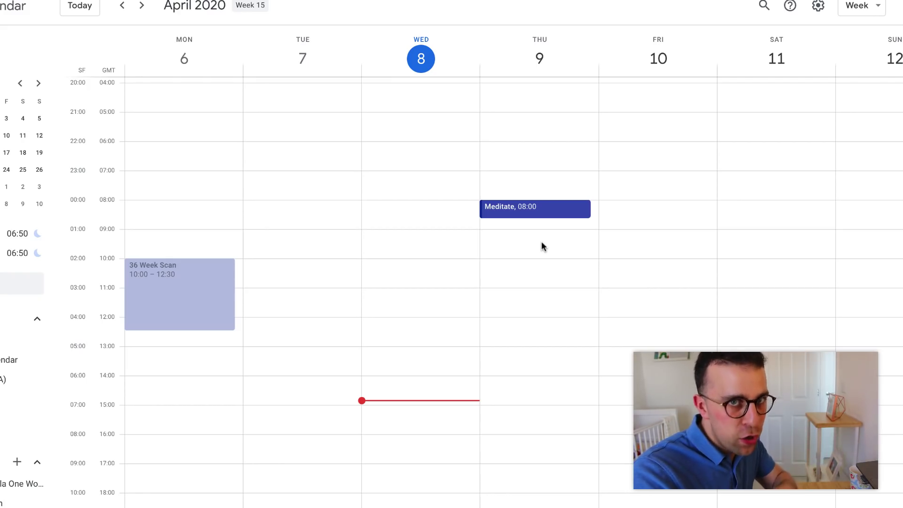
mouse_move(541, 230)
mouse_down()
mouse_move(539, 267)
mouse_move(517, 292)
mouse_move(509, 327)
mouse_move(517, 446)
mouse_up()
text(Jog + Garden Workout)
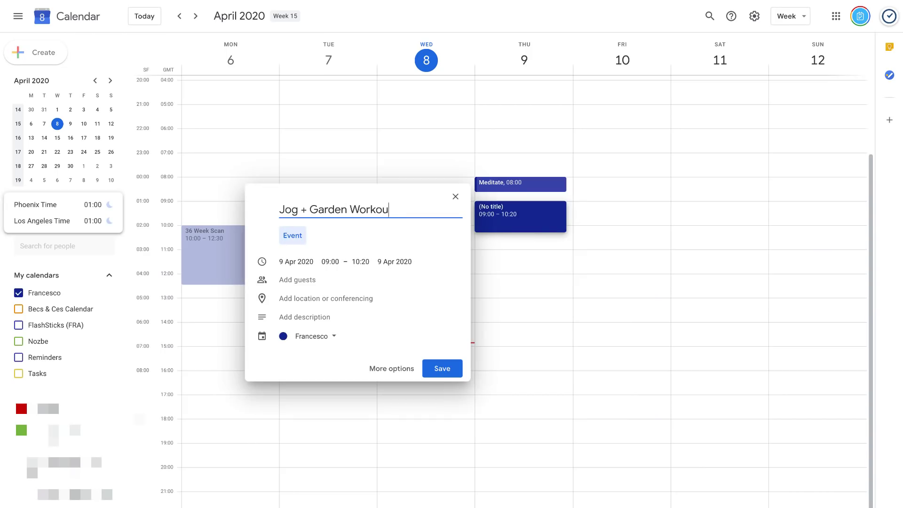
click(391, 368)
click(94, 201)
click(92, 226)
click(413, 18)
- Add a yellow Editing Time block on Thursday
text(Editing Time)
click(392, 368)
click(94, 201)
click(105, 226)
click(414, 17)
- Add a light blue Lunch block on Thursday
text(Lunch)
click(392, 369)
click(95, 201)
click(93, 242)
click(413, 18)
- Add a yellow Recording block at 15:00 on Thursday
text(Recording)
click(392, 368)
click(104, 226)
click(413, 18)
- Add a light blue Animal Crossing block on Thursday, 17:30–19:20
text(Animal Crossing)
click(390, 394)
click(94, 201)
click(92, 242)
click(413, 18)
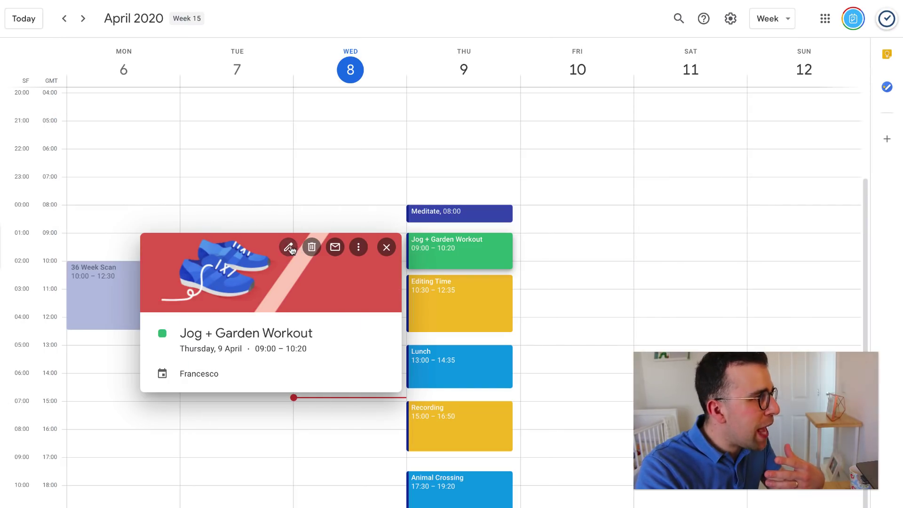
- Set Jog + Garden Workout to repeat daily so it runs 09:00–10:20 through Sunday
click(289, 248)
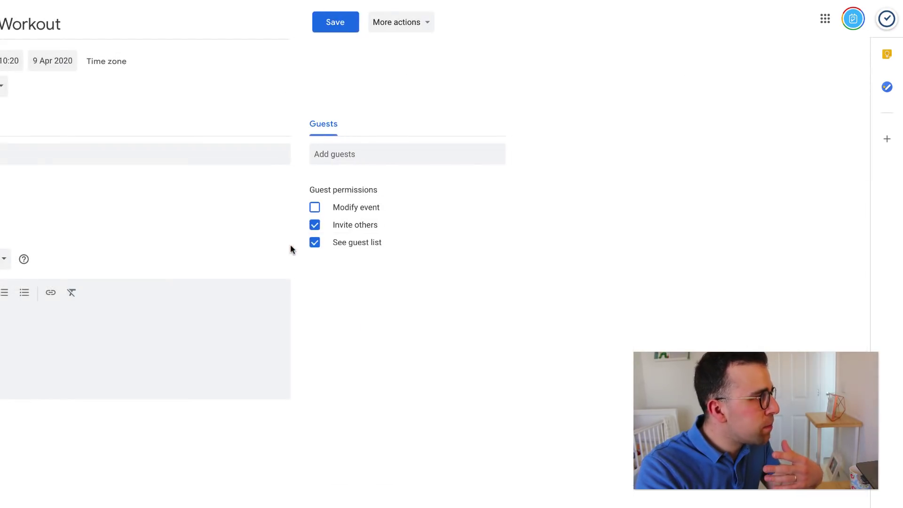
click(96, 98)
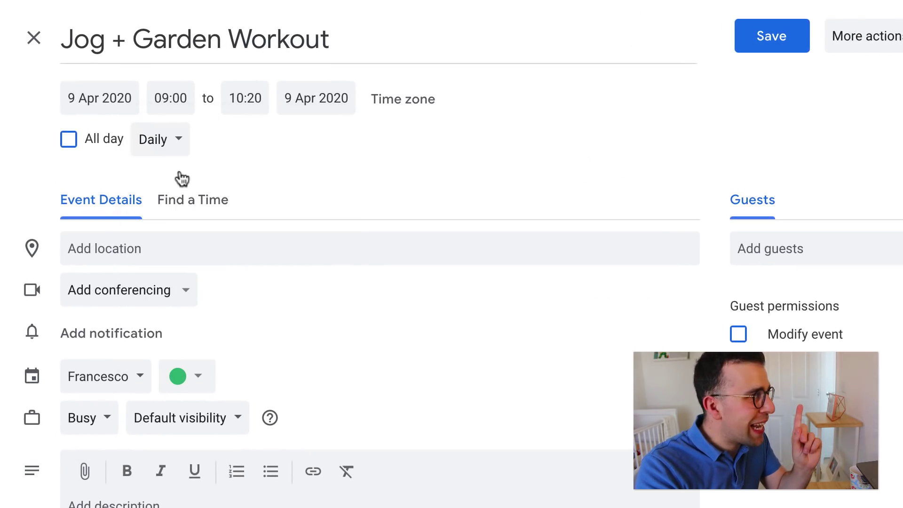
click(777, 47)
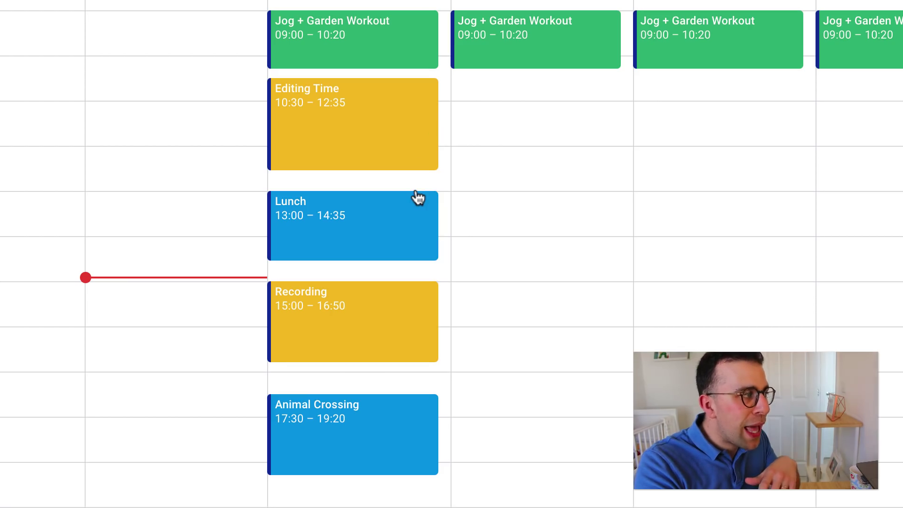
- Open the Thursday Meditate event's full editing page to recolour it green
click(411, 1)
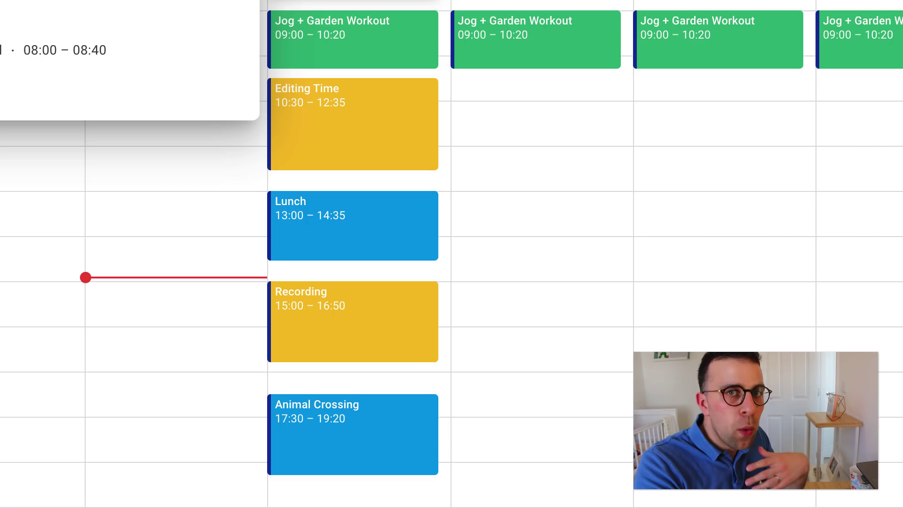
click(87, 1)
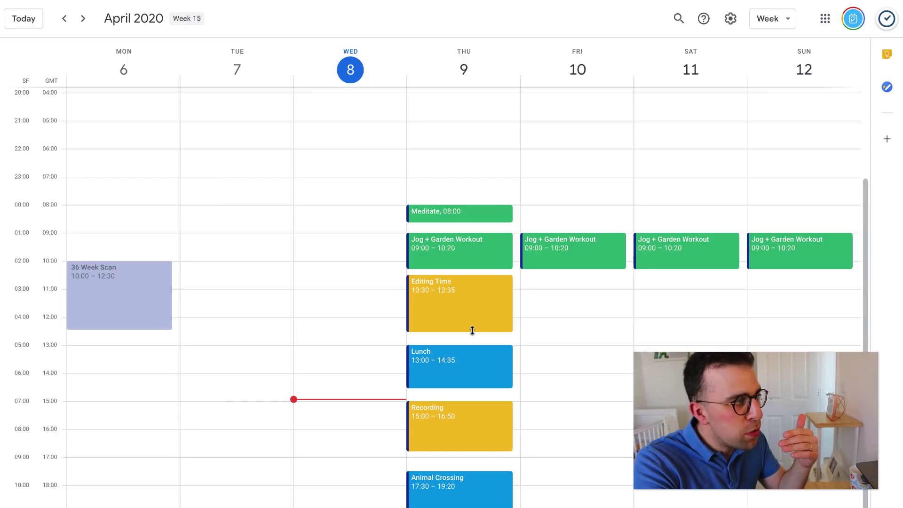
- Drag Editing Time's bottom edge so the block runs 10:30–12:50
drag(472, 331, 474, 287)
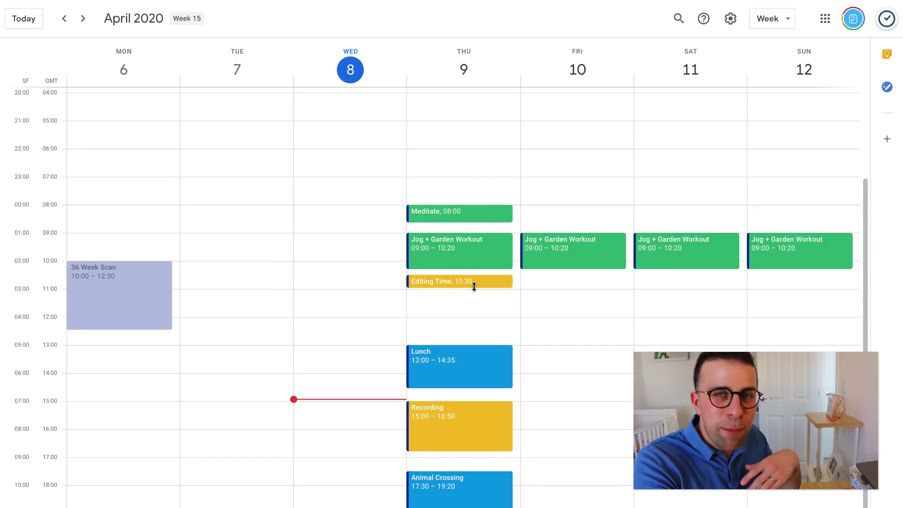
drag(475, 288, 471, 336)
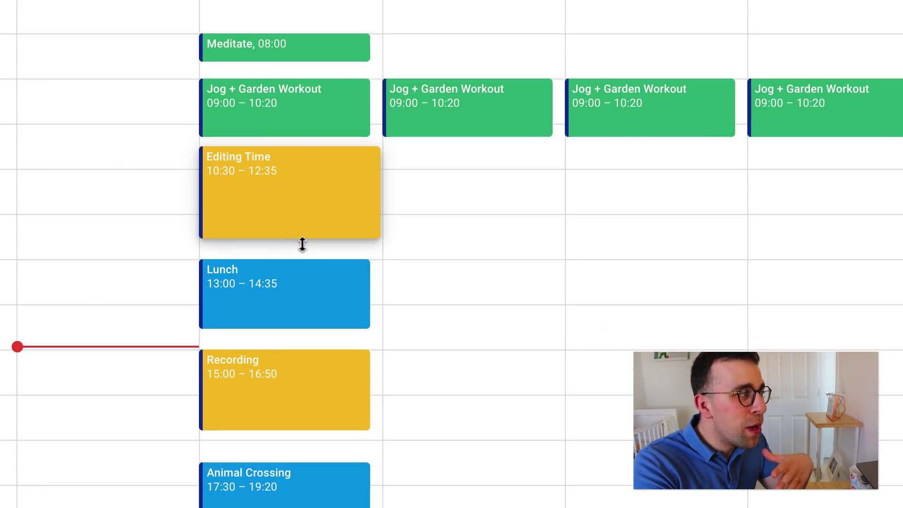
drag(302, 244, 306, 255)
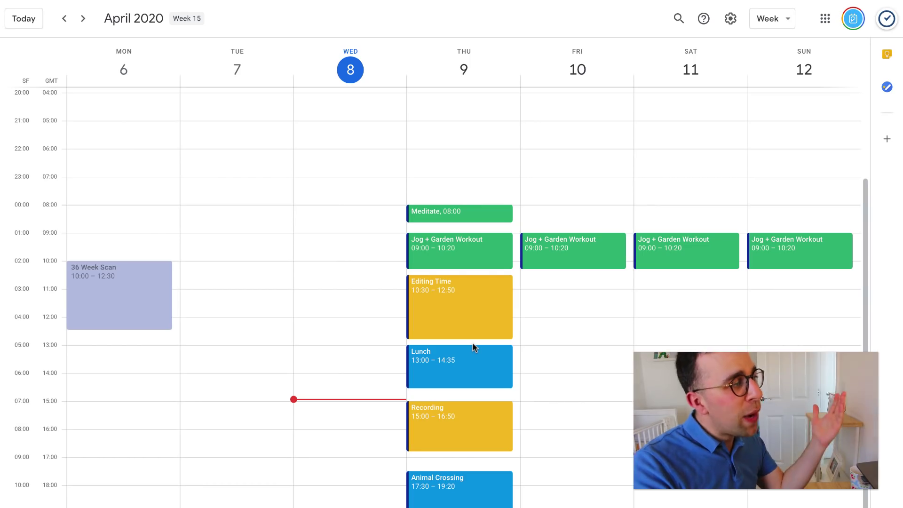
mouse_move(465, 336)
mouse_down()
mouse_move(464, 346)
mouse_move(459, 339)
mouse_up()
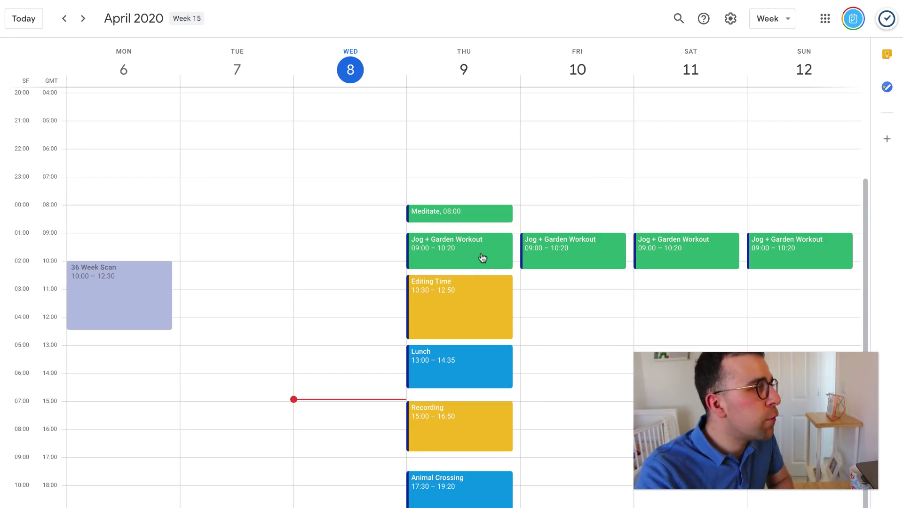
- Block out Wednesday 09:00–10:50 and create Docusign Project on Friday, 13:00–14:35
drag(361, 238, 362, 279)
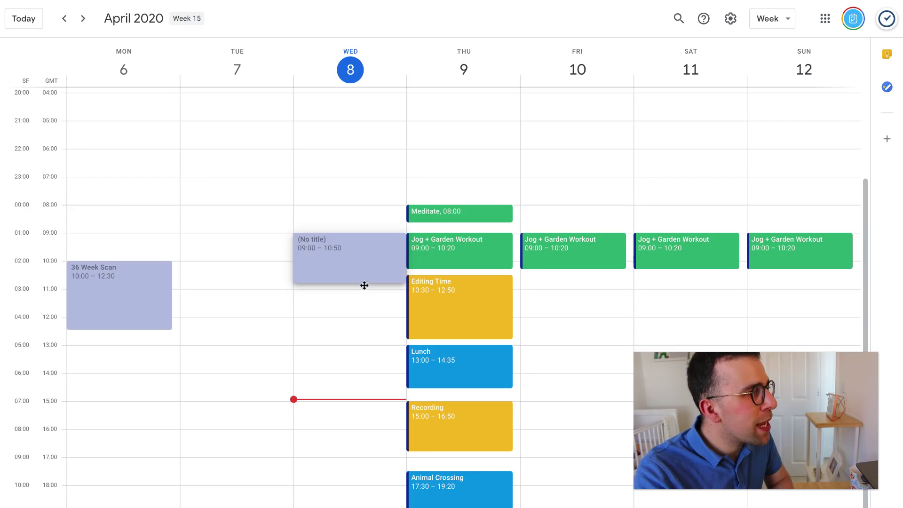
drag(364, 286, 363, 284)
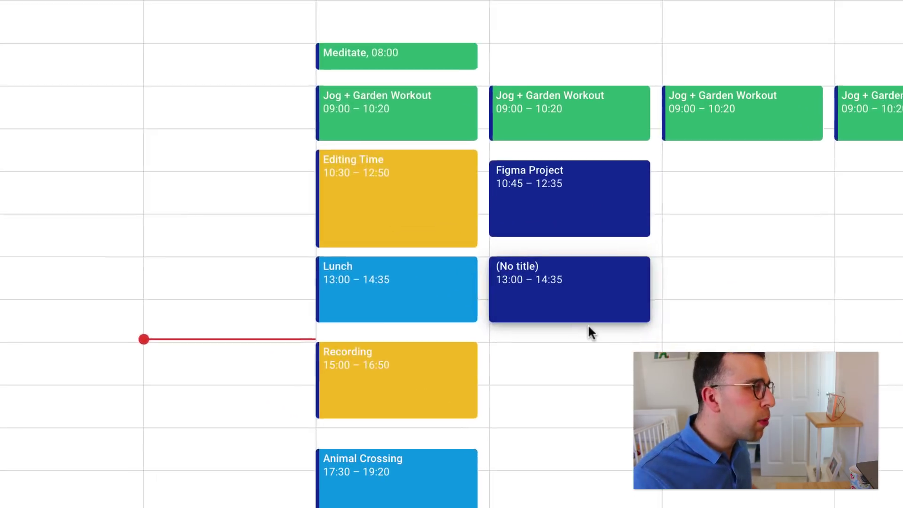
drag(585, 395, 585, 394)
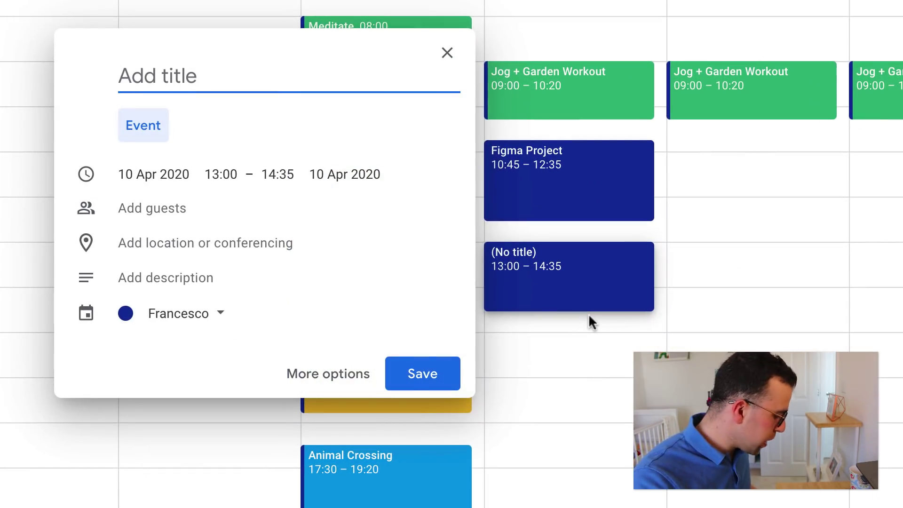
text(Dousin)
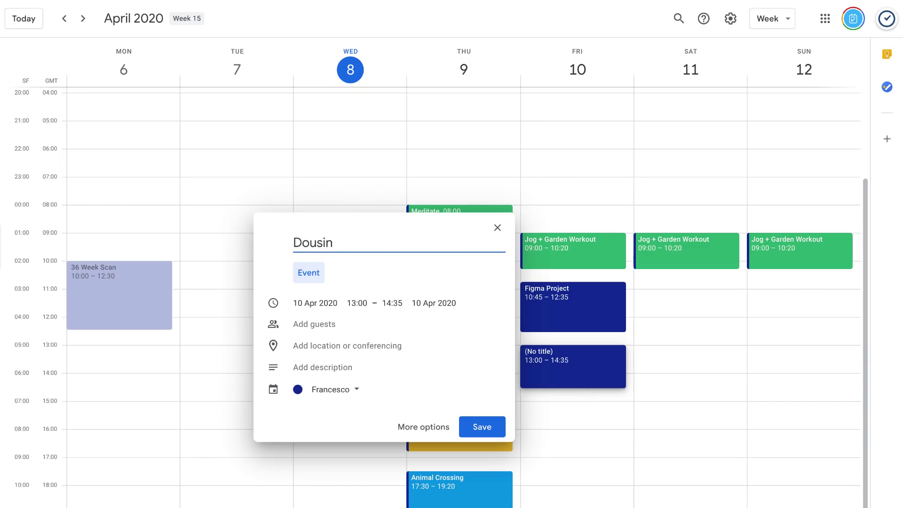
key(BackSpace)
key(BackSpace)
key(BackSpace)
key(BackSpace)
text(cusign Project)
key(Return)
- Create a Figma Project event on Friday from 15:30 to 18:35
drag(577, 418, 576, 499)
text(Figma Pr)
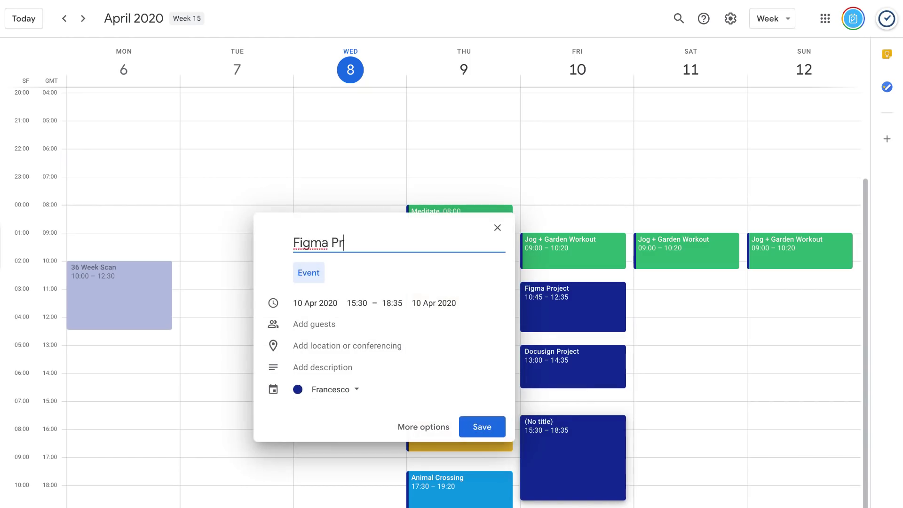
text(oject)
key(Return)
- Colour the morning Figma Project Flamingo and Docusign Project Peacock
click(631, 306)
click(596, 292)
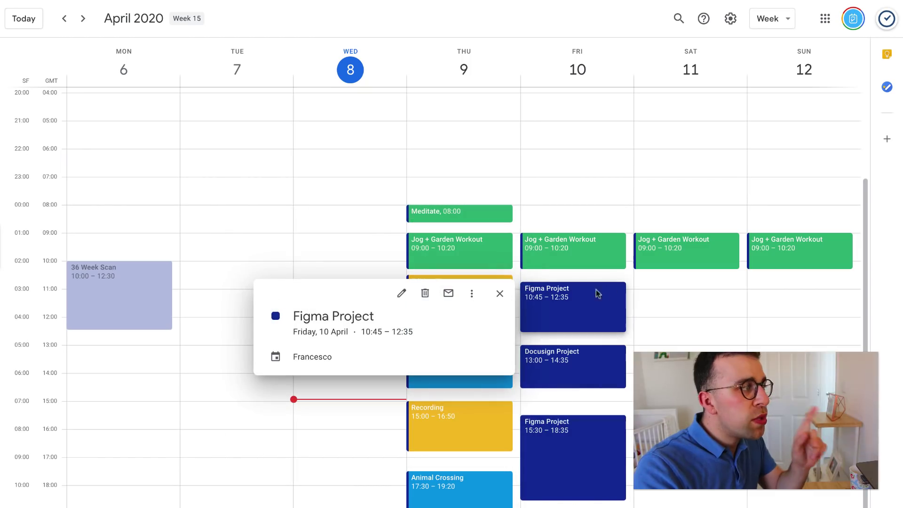
click(401, 294)
click(12, 235)
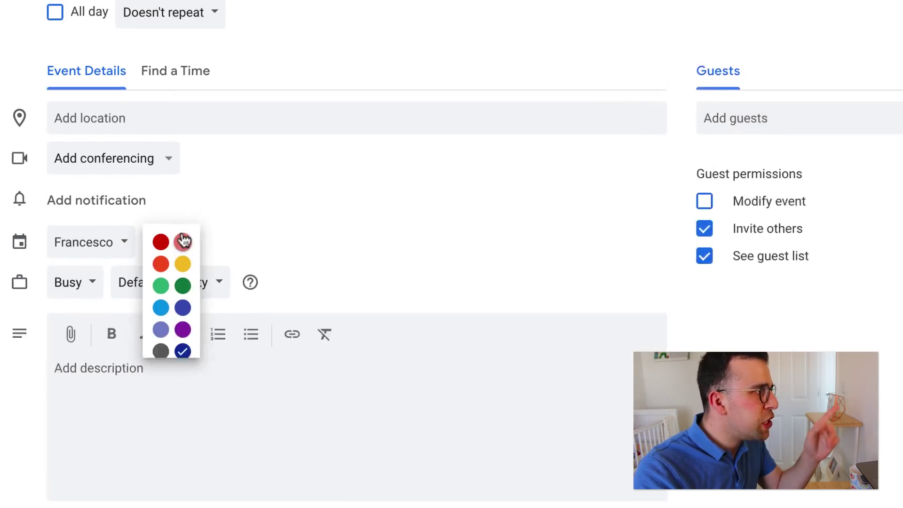
click(183, 241)
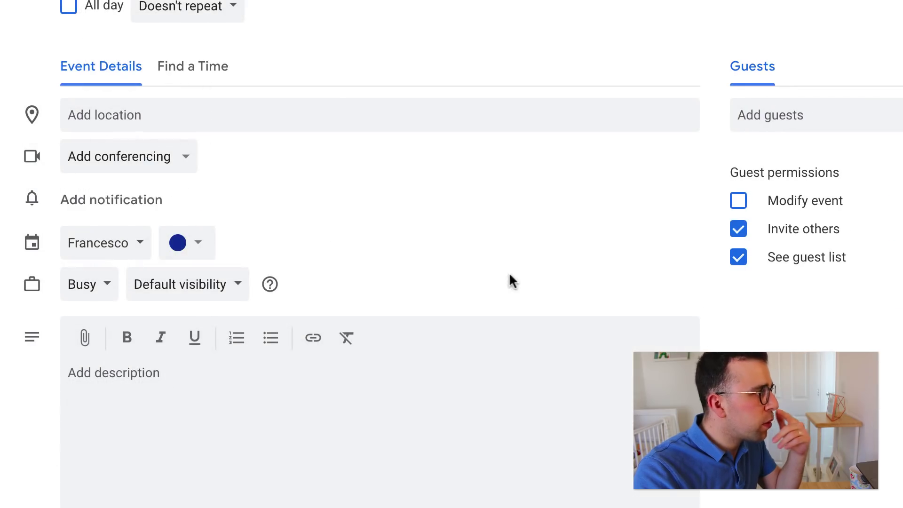
click(192, 242)
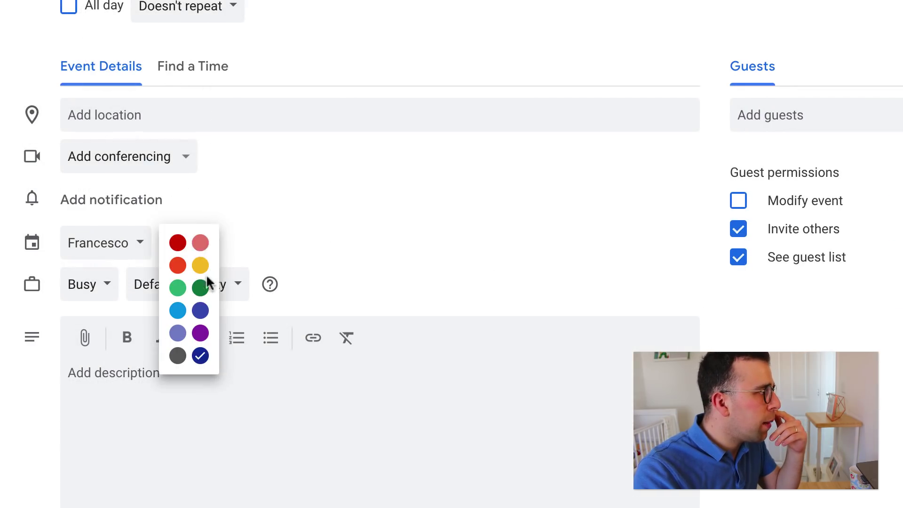
click(177, 308)
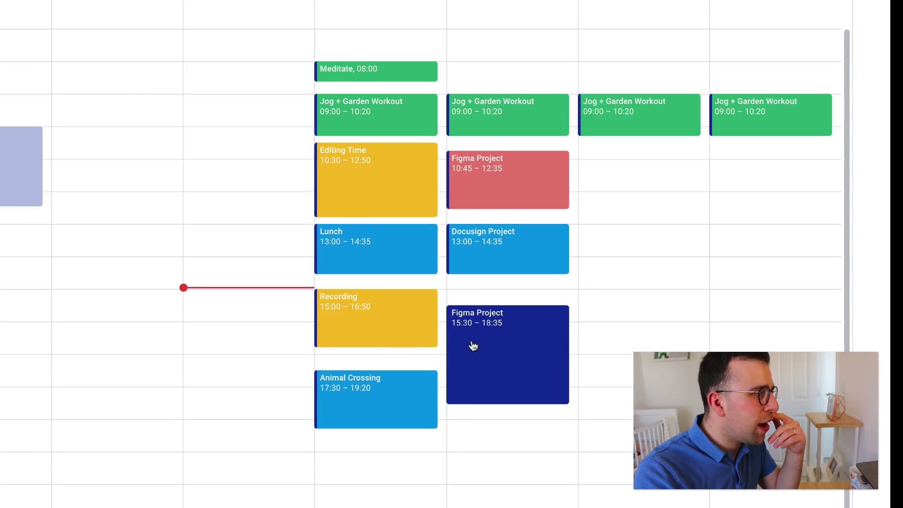
click(472, 345)
click(308, 210)
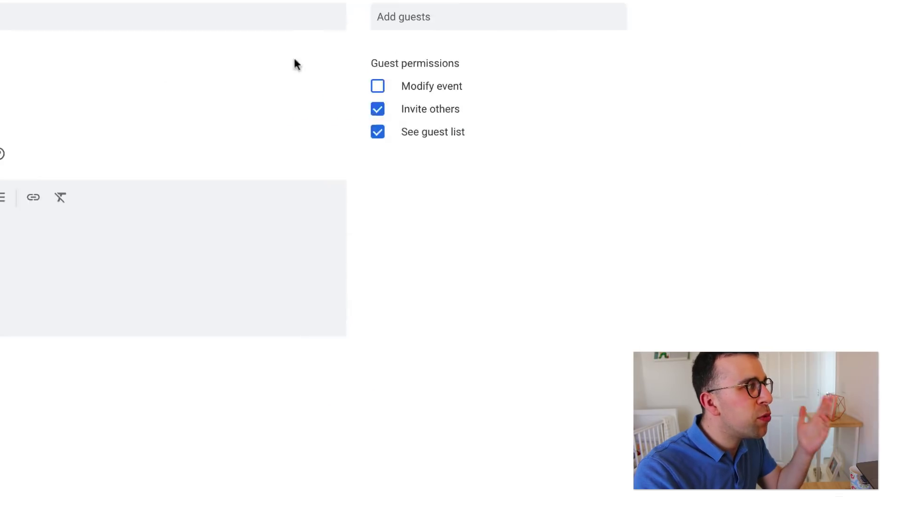
- Make the afternoon Figma Project Flamingo pink and add a camera emoji to Editing Time's title
click(184, 175)
click(196, 174)
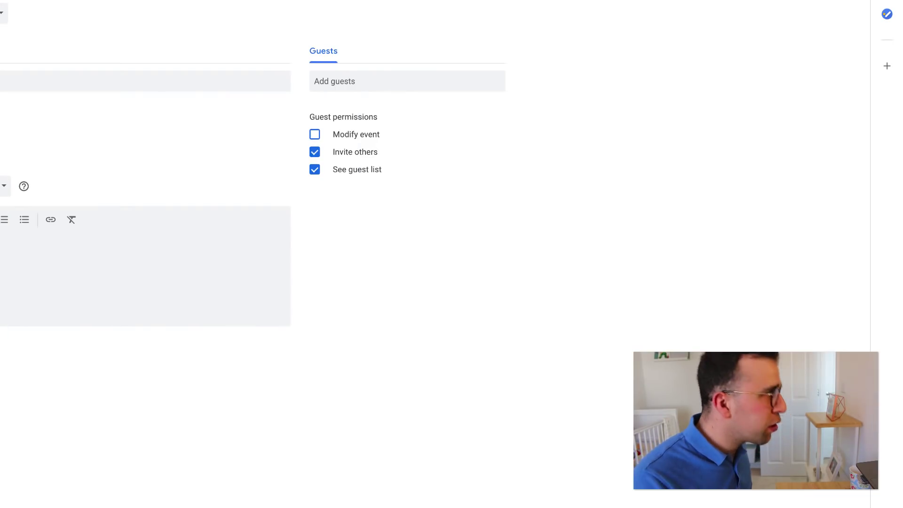
key(ctrl+super+space)
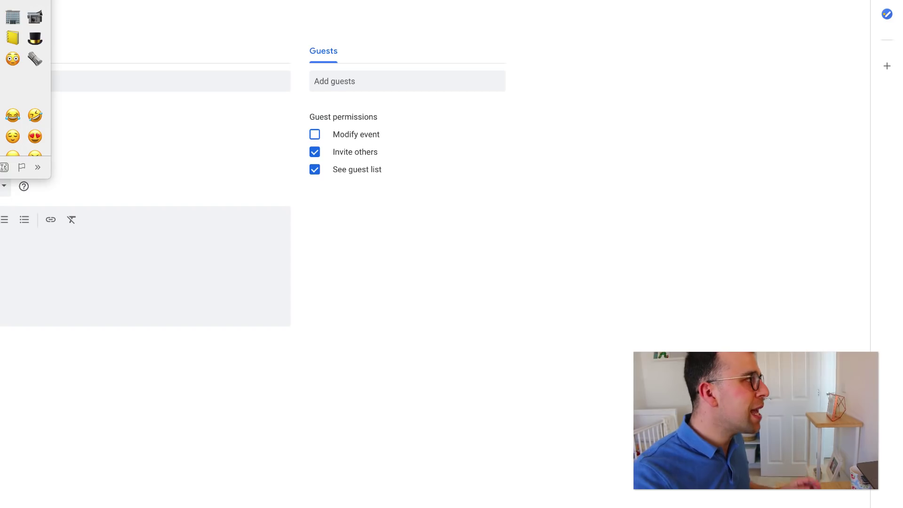
click(80, 19)
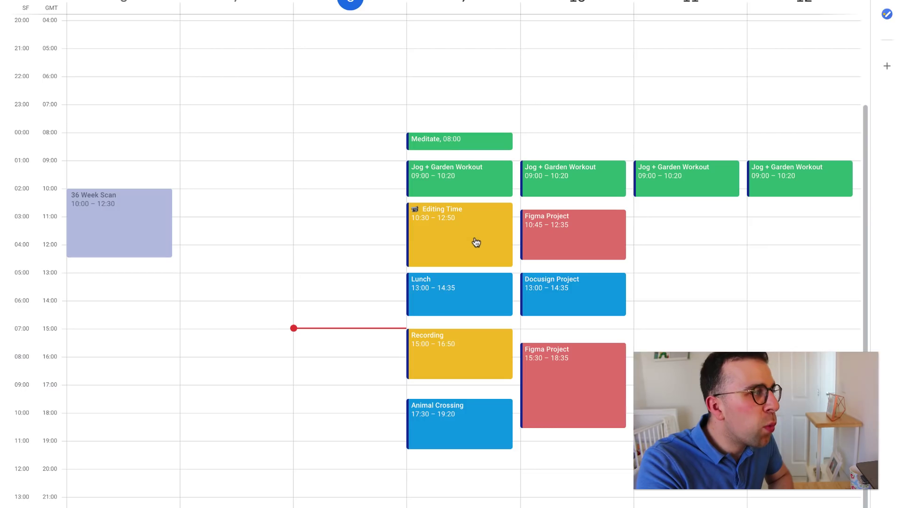
click(473, 242)
click(428, 206)
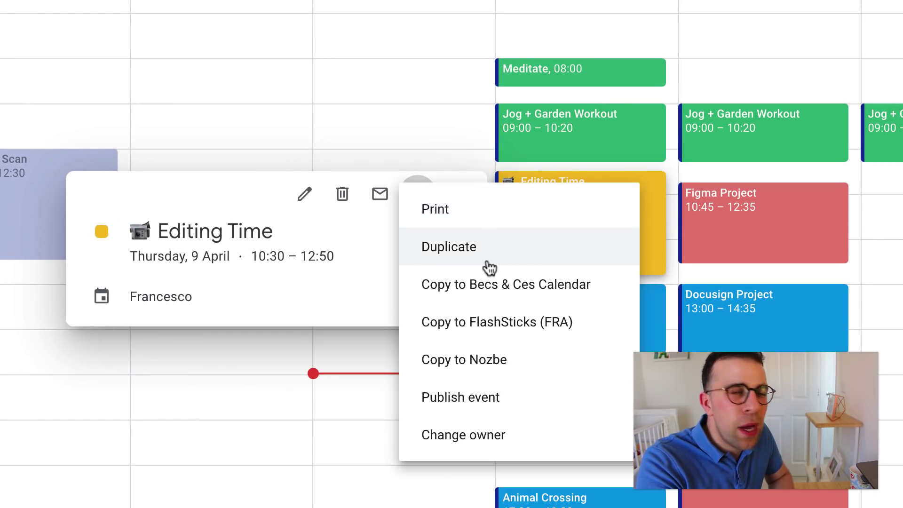
click(488, 266)
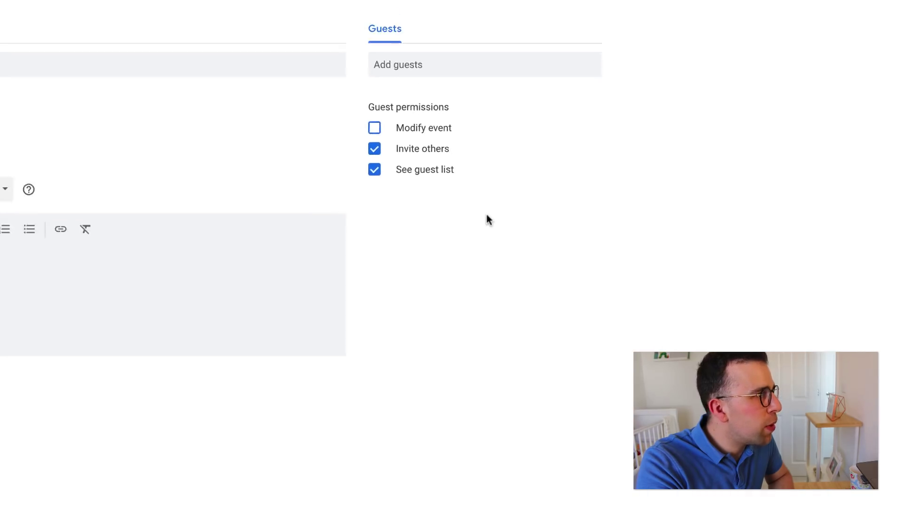
click(49, 53)
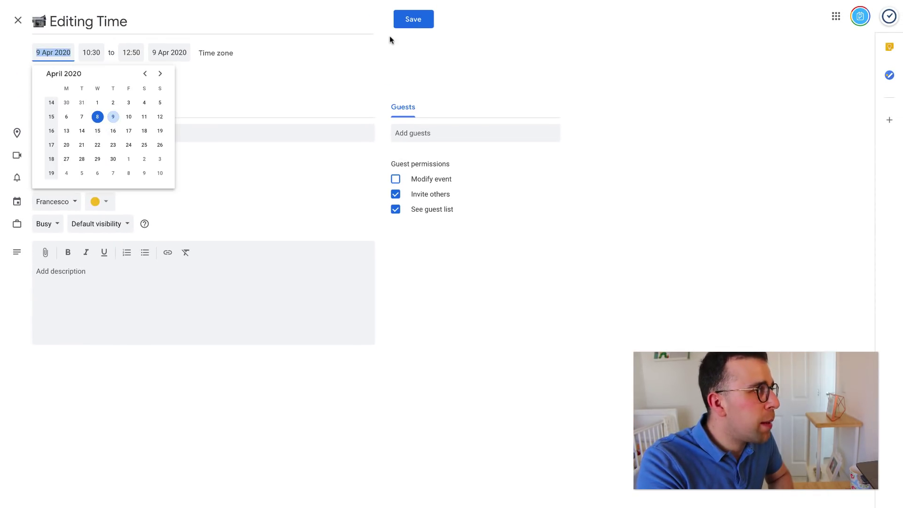
click(18, 20)
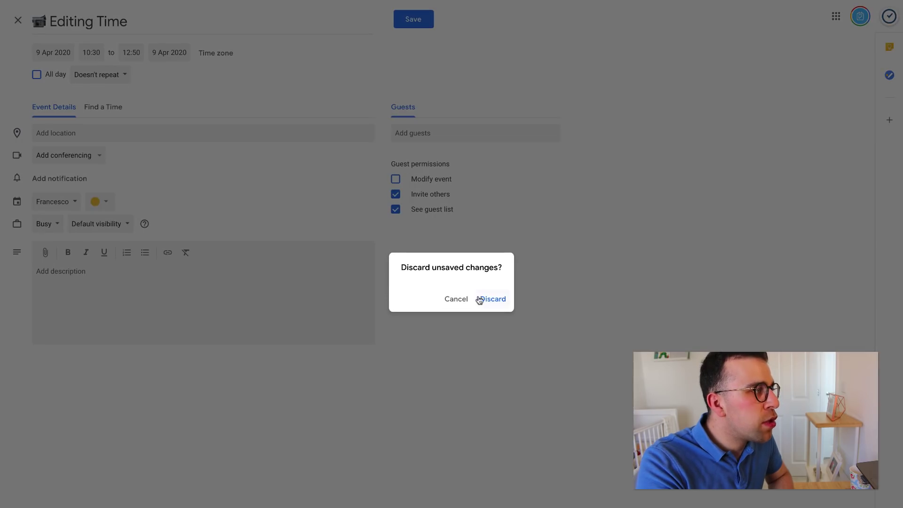
click(477, 298)
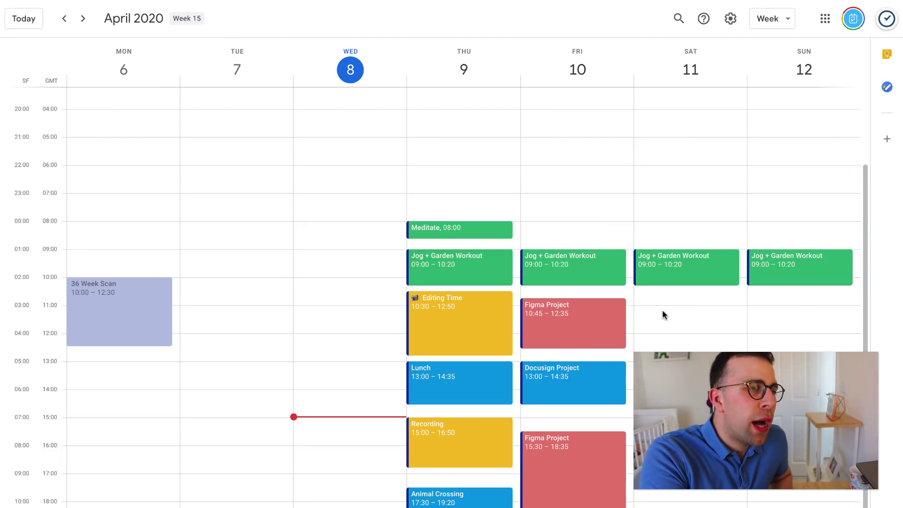
- Move forward to week 16, 13–19 April
scroll(664, 315, down, 1)
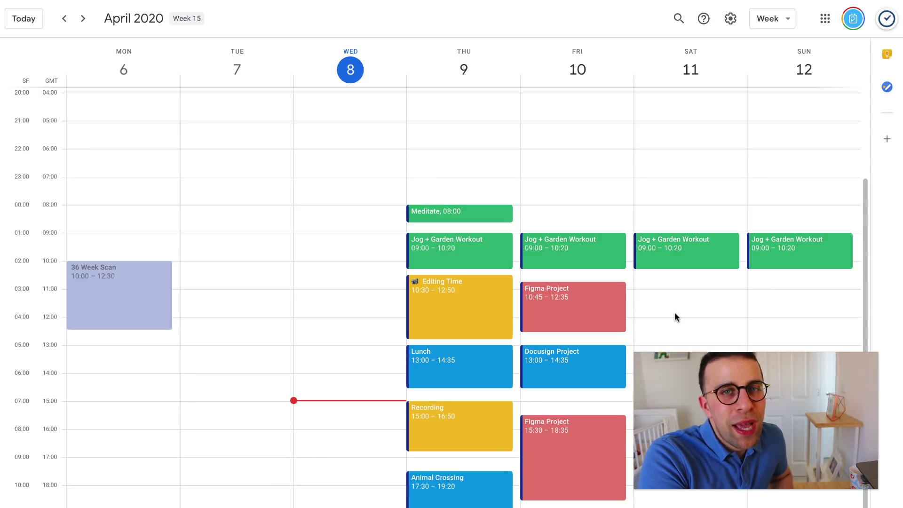
click(83, 19)
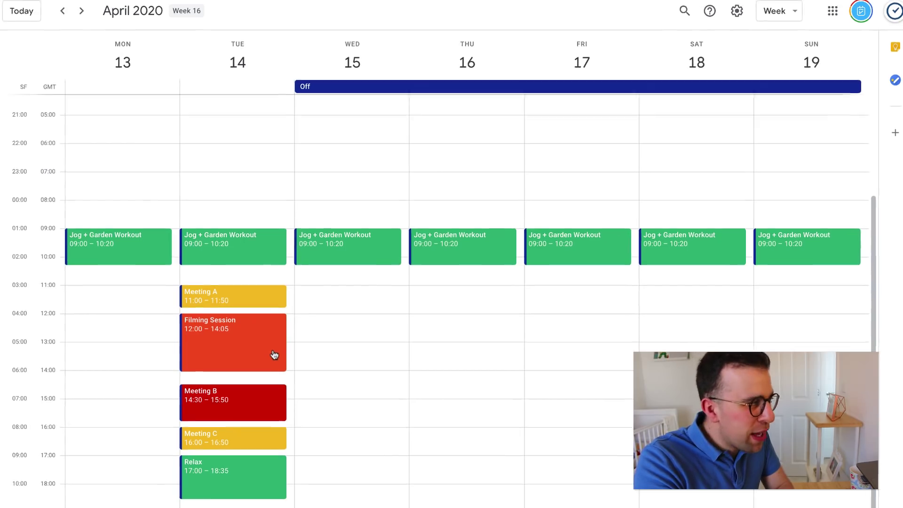
- Bring up Filming Session's colour and delete options
right_click(273, 357)
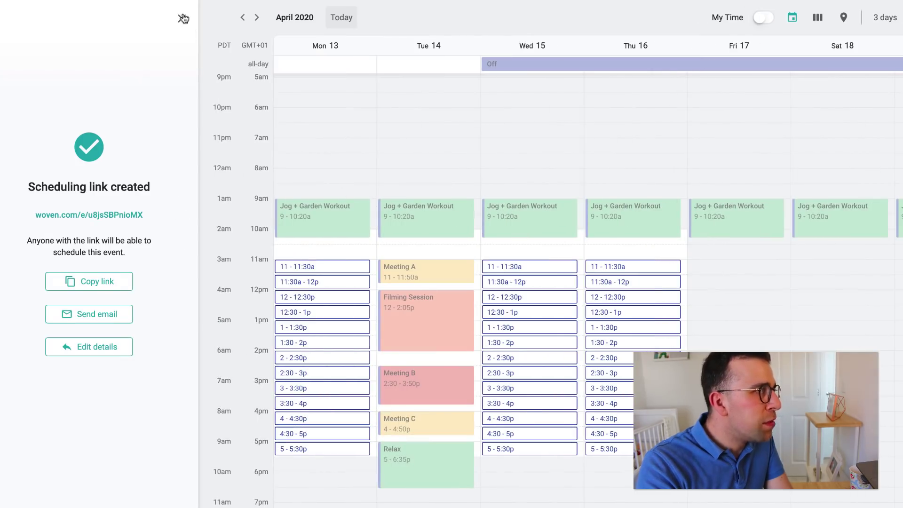
- Dismiss the scheduling link notice, return to April 6–12, and show the event templates
click(181, 18)
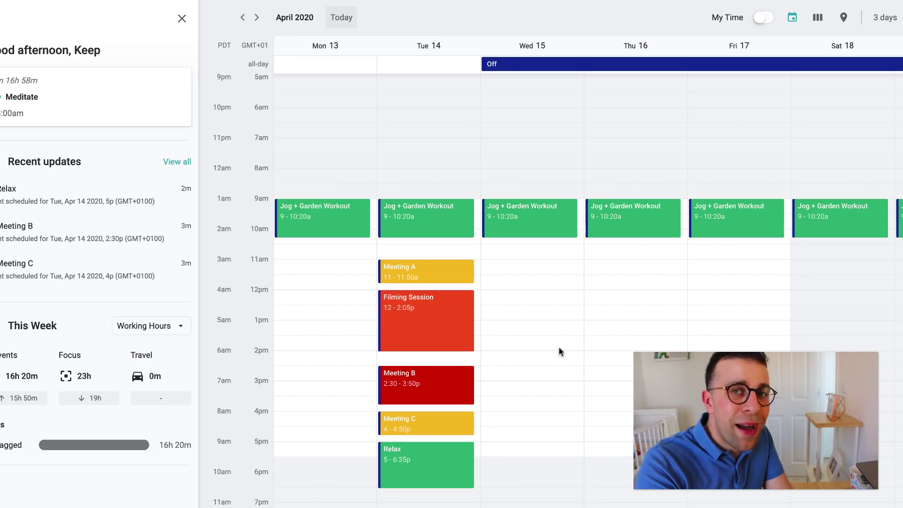
click(251, 16)
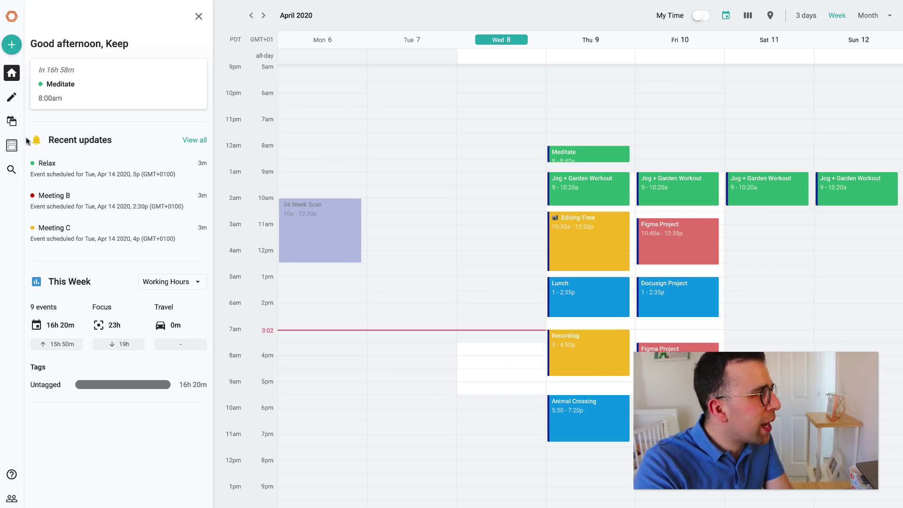
click(12, 146)
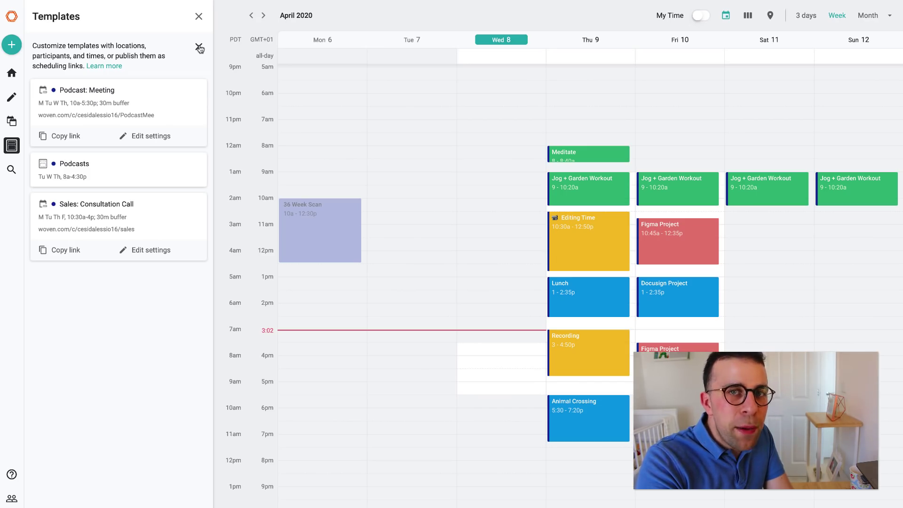
- Create a Woven template named 'Coffee Shop' with a coffee emoji, 1 hour, work days 8a–5p
key(c)
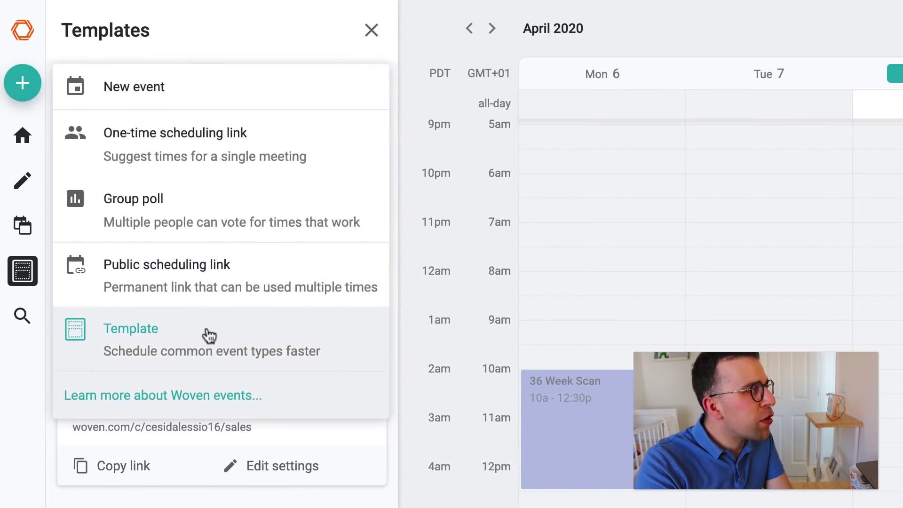
click(210, 336)
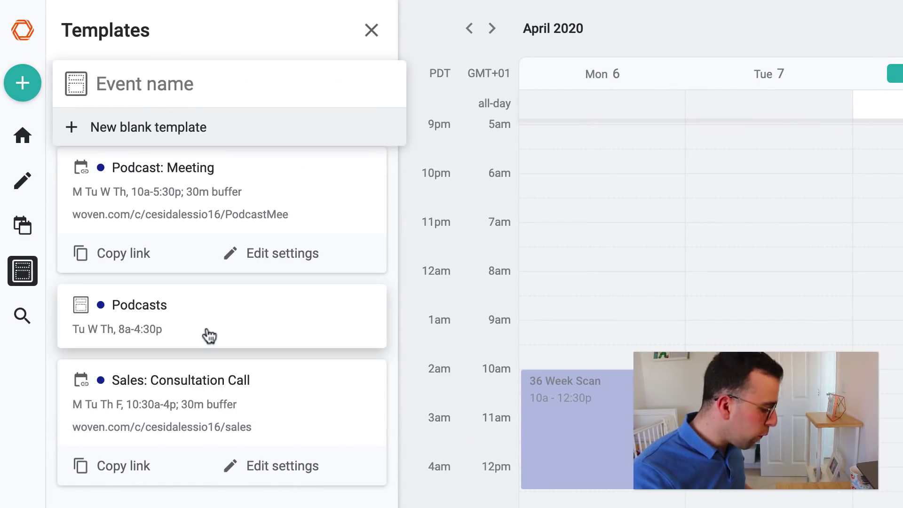
key(ctrl+super+space)
text(coffee)
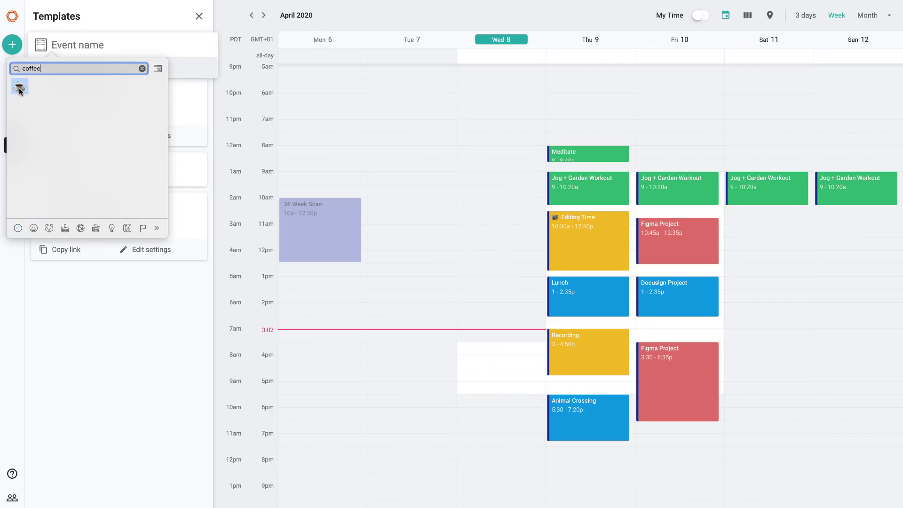
key(Return)
text(Coffee)
key(Return)
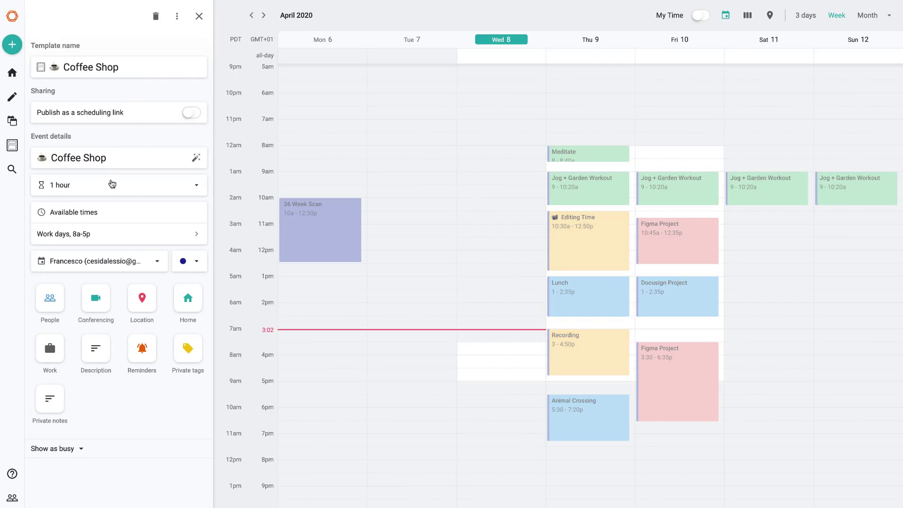
click(199, 16)
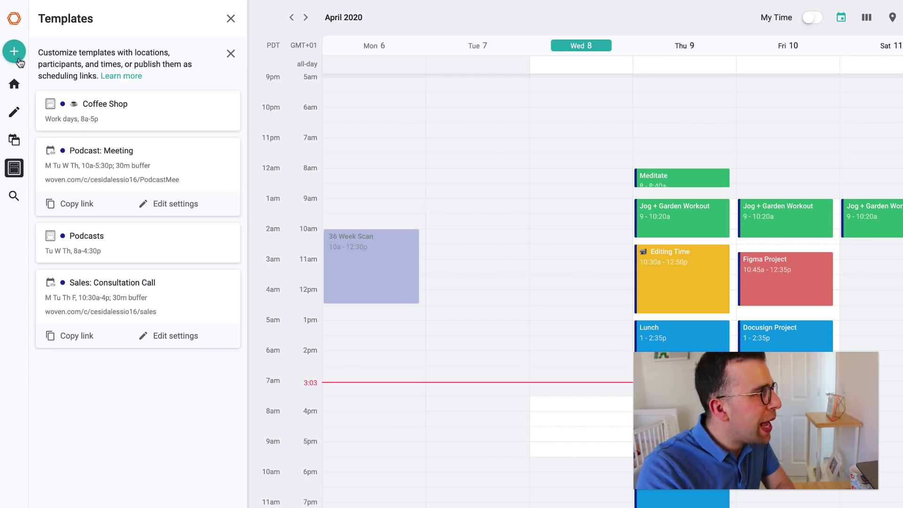
- Schedule a Coffee Shop template event on Wednesday 8 from 3:30 to 4:15pm
click(19, 60)
click(75, 61)
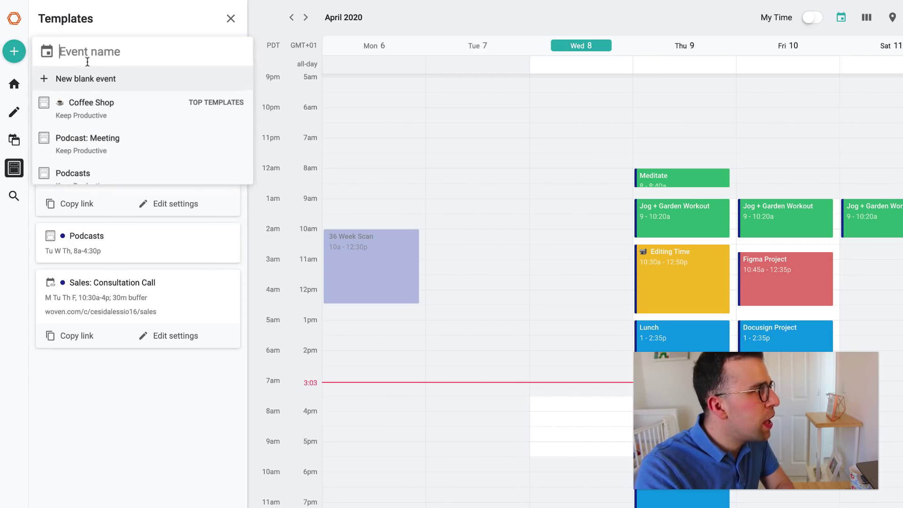
click(113, 106)
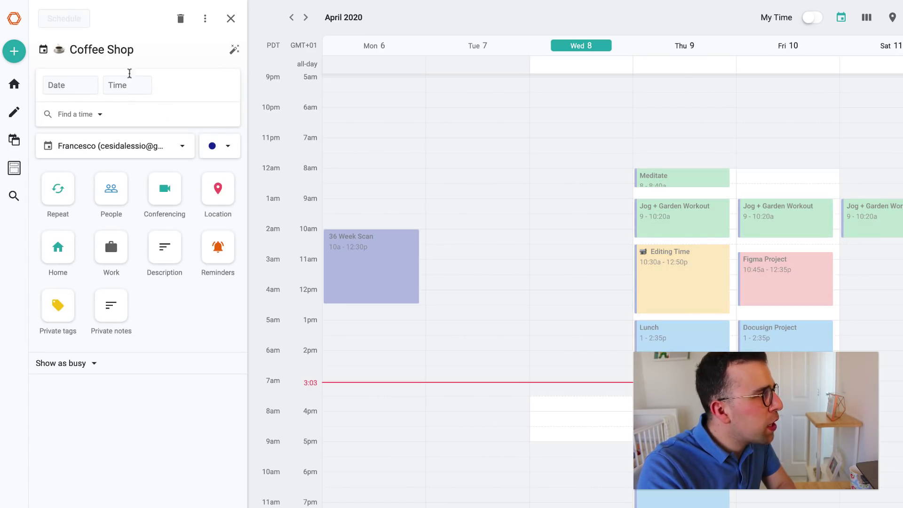
click(591, 409)
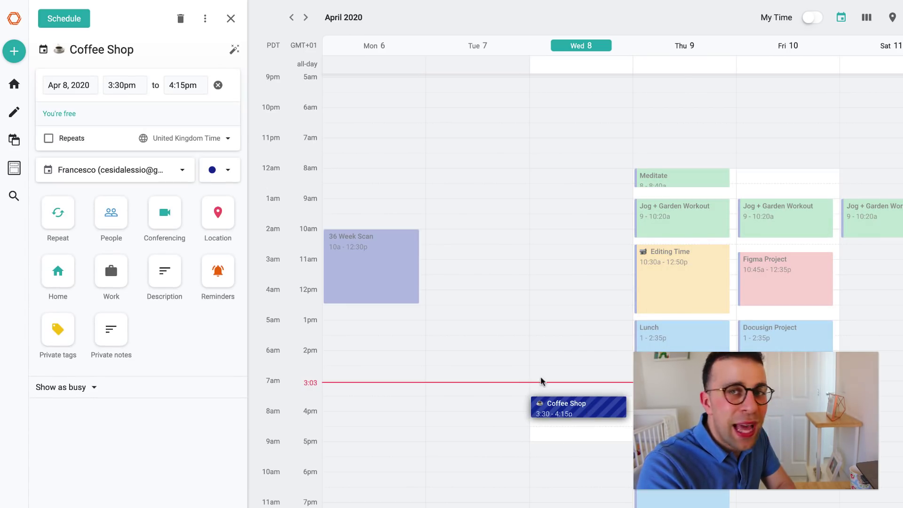
click(56, 24)
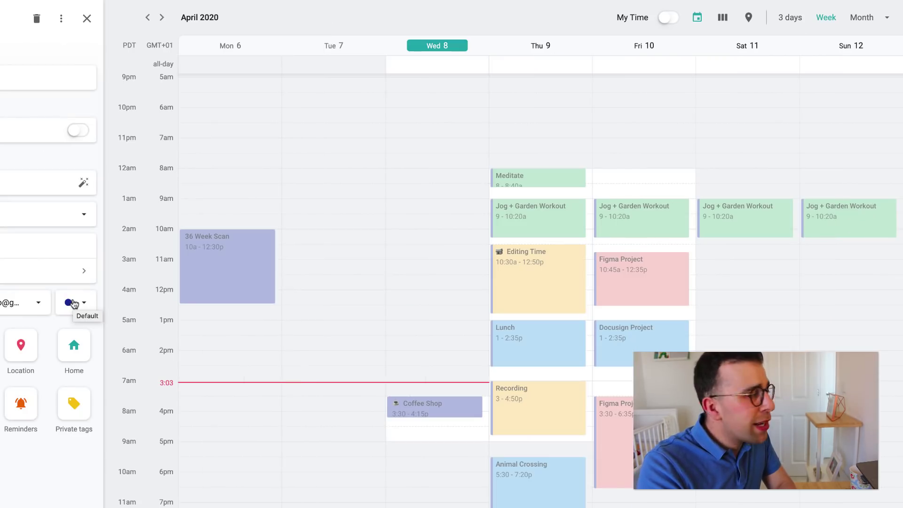
- Set the Coffee Shop event's colour to yellow and close its panel
click(74, 303)
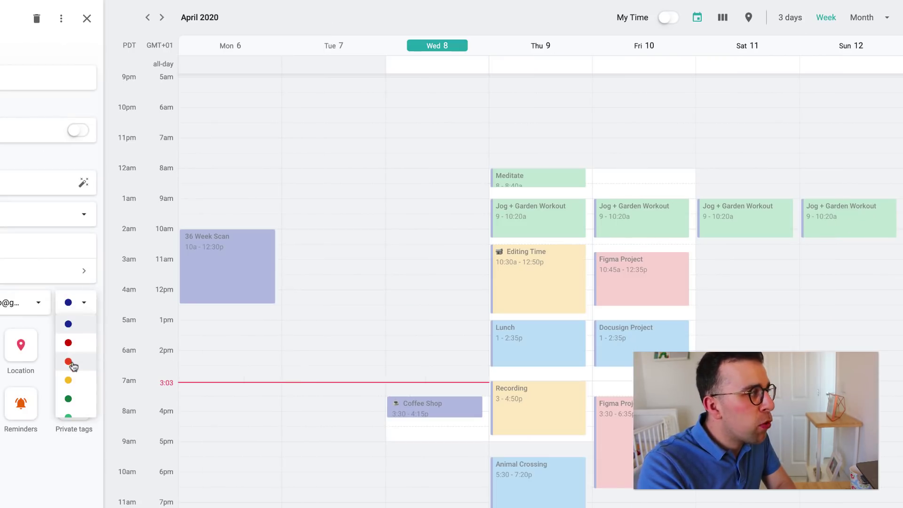
click(68, 379)
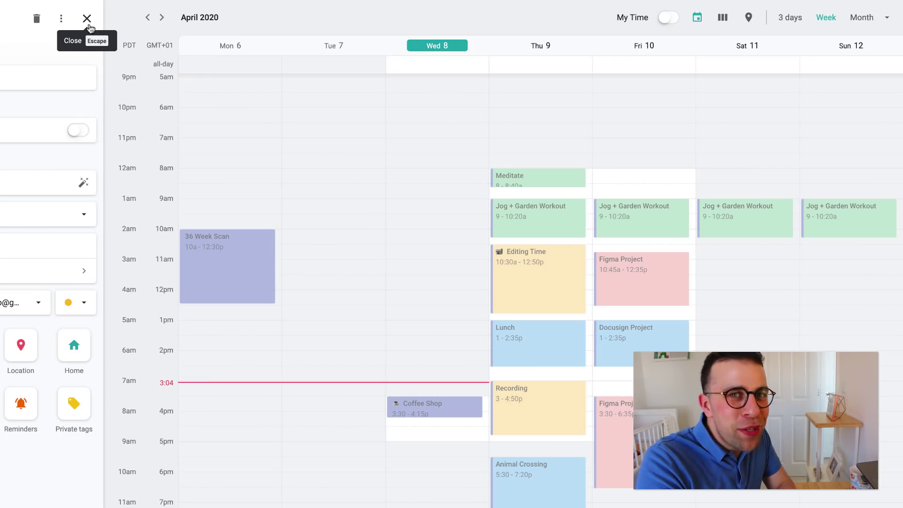
click(87, 22)
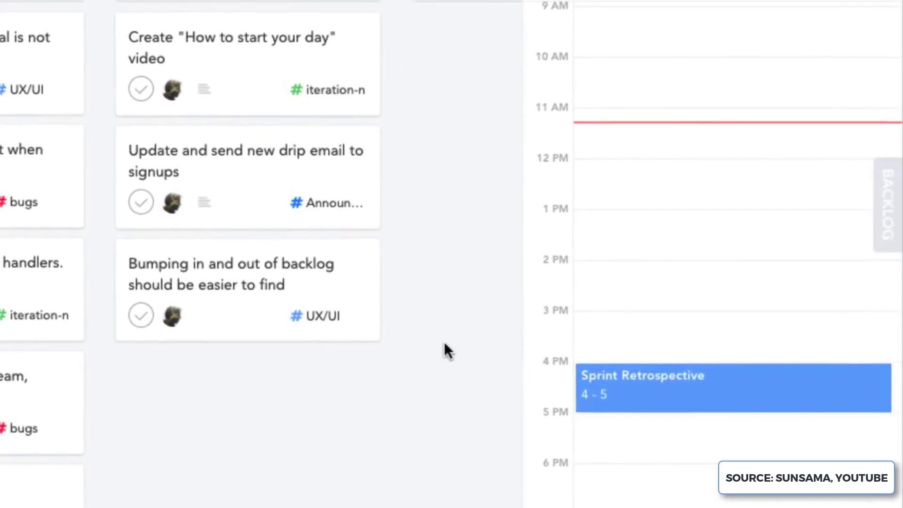
- Append 'Mobile calendar view interactions' and 'New drip campaign' bullets to the Sprint Retrospective agenda
click(665, 379)
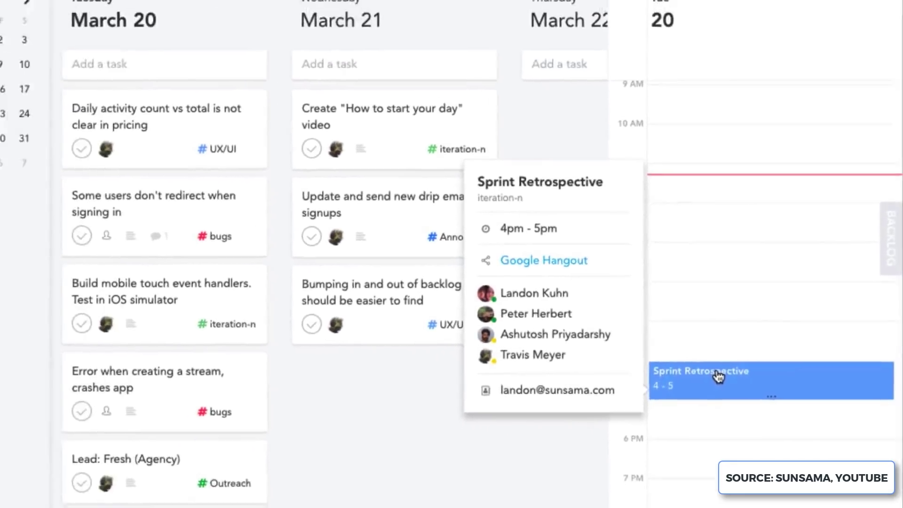
click(718, 376)
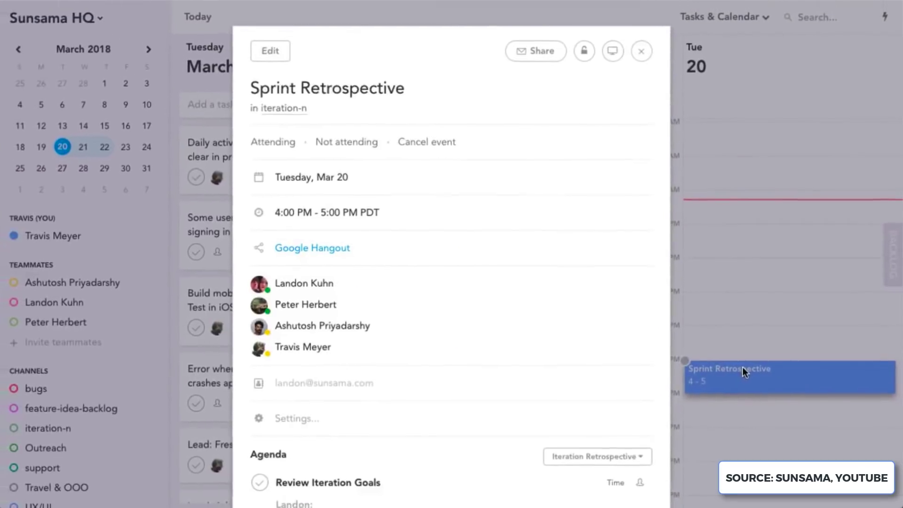
scroll(394, 297, down, 2)
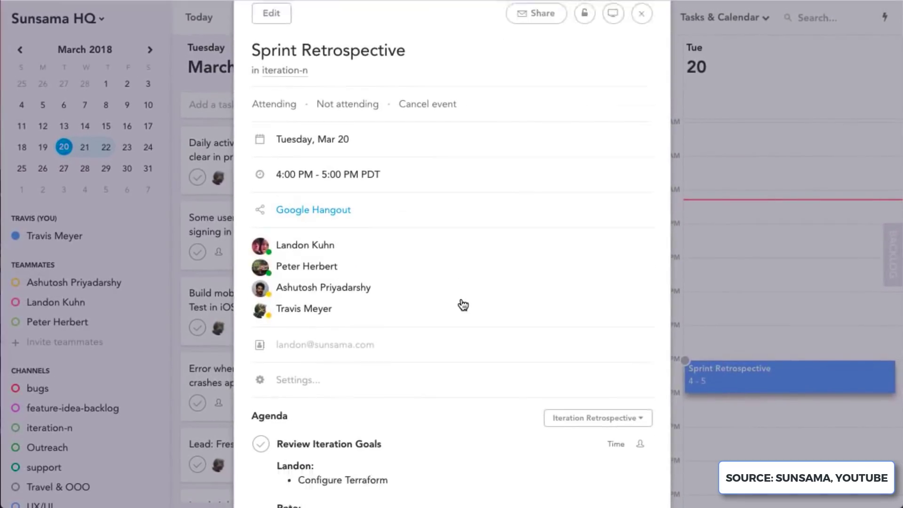
scroll(464, 305, down, 5)
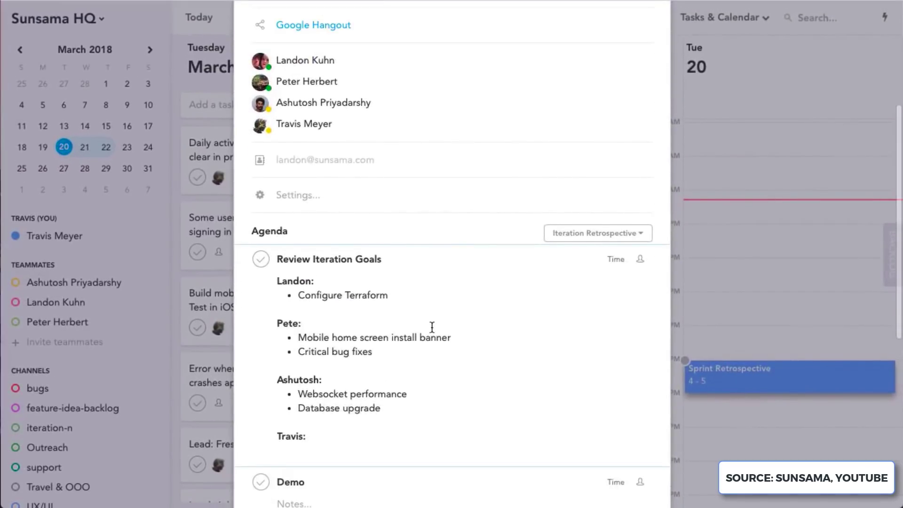
click(321, 438)
text(-)
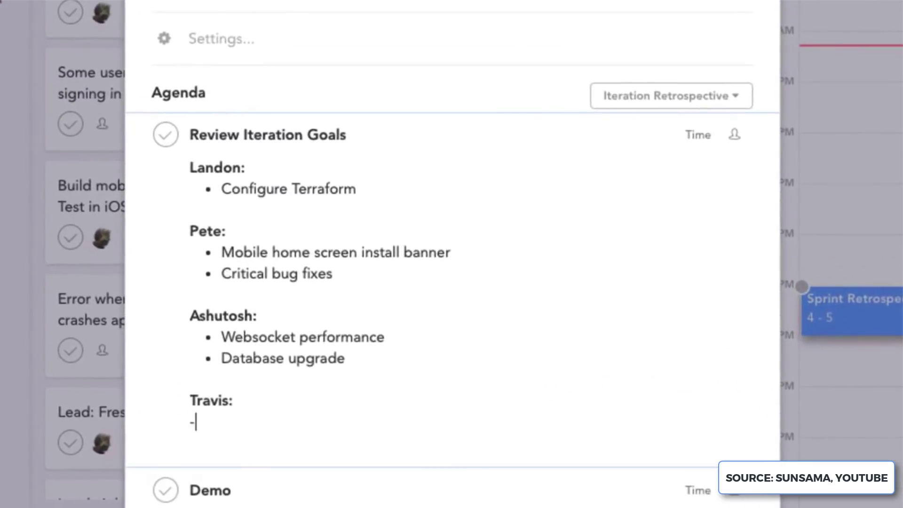
text( Mobile calendar view interactions)
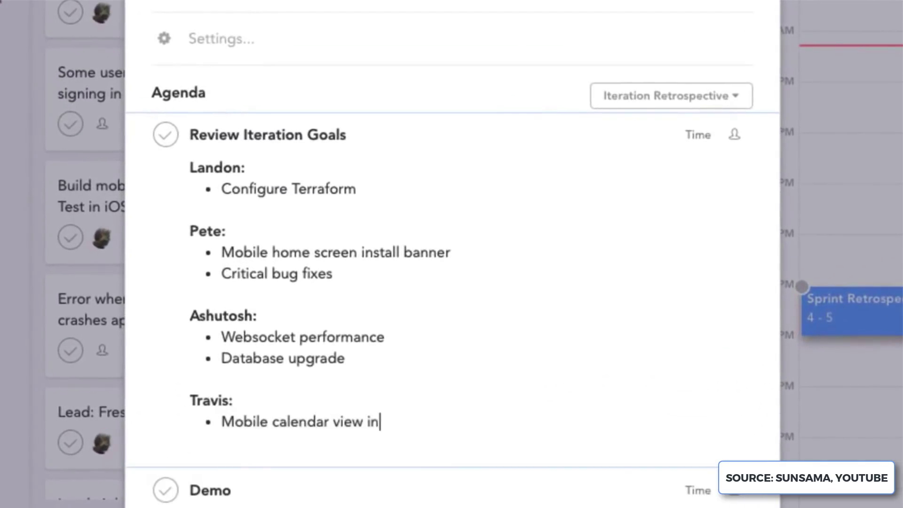
key(Return)
text(New drip campaign)
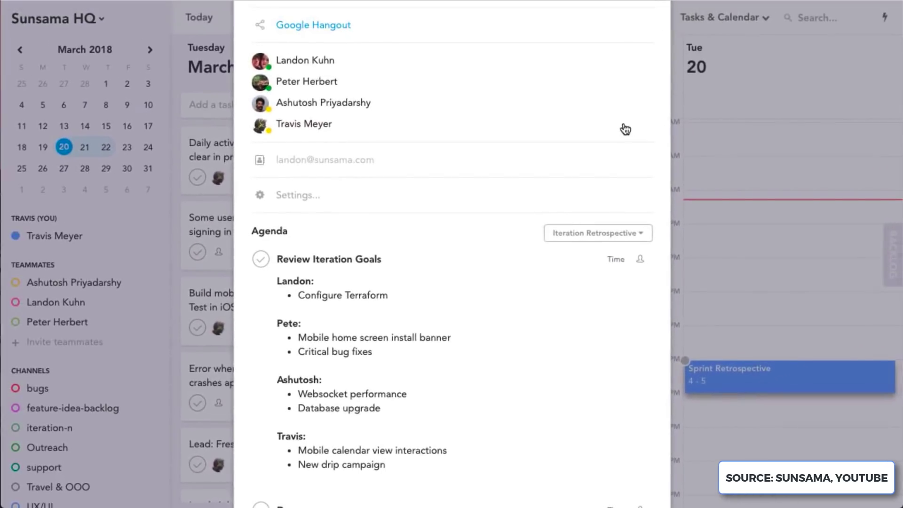
click(681, 36)
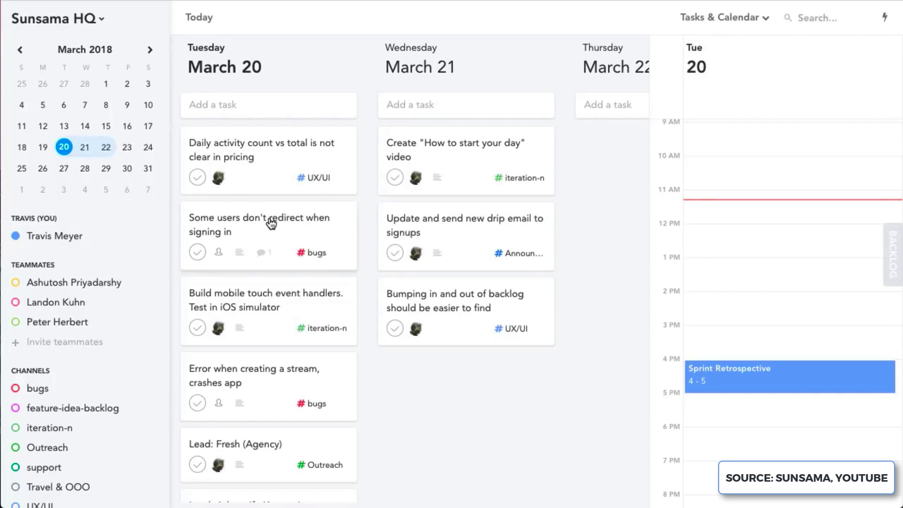
- Move Build mobile touch event handlers to Tuesday's top, both Lead cards to Thursday, and the splash page task up
drag(282, 295, 281, 141)
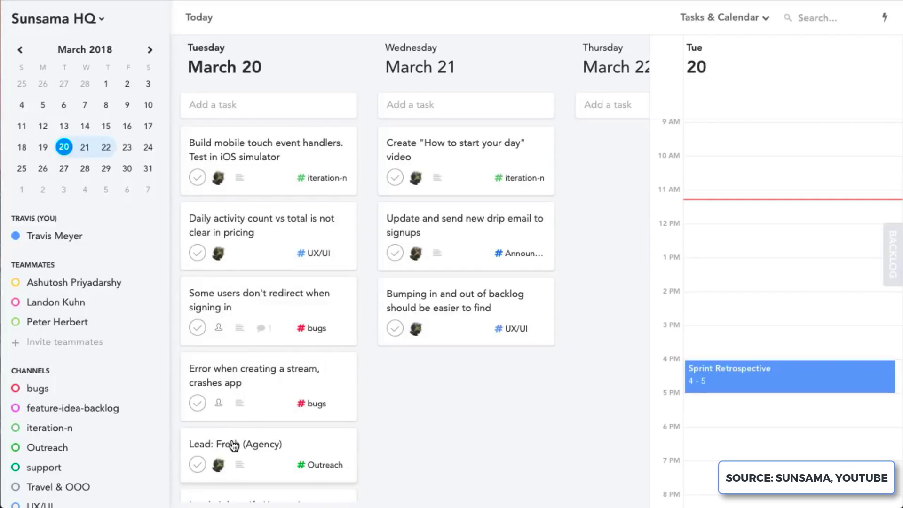
drag(233, 446, 597, 133)
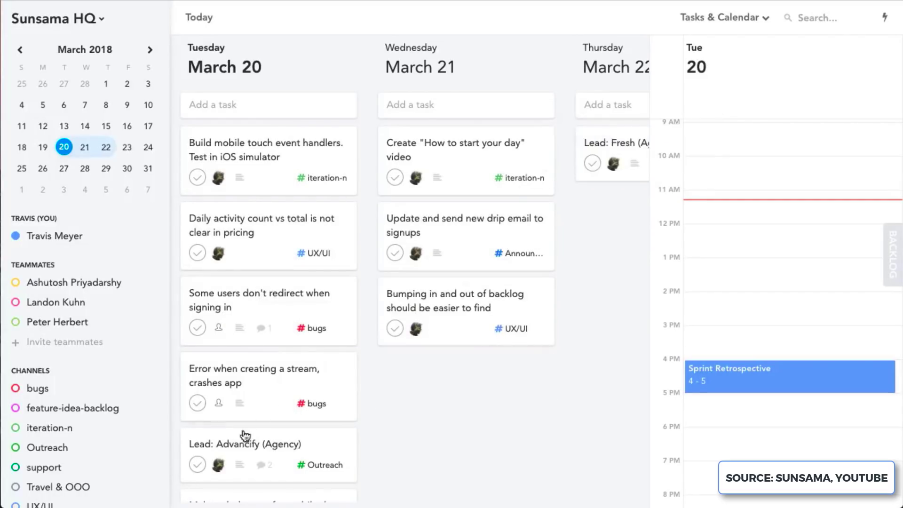
drag(275, 436, 616, 207)
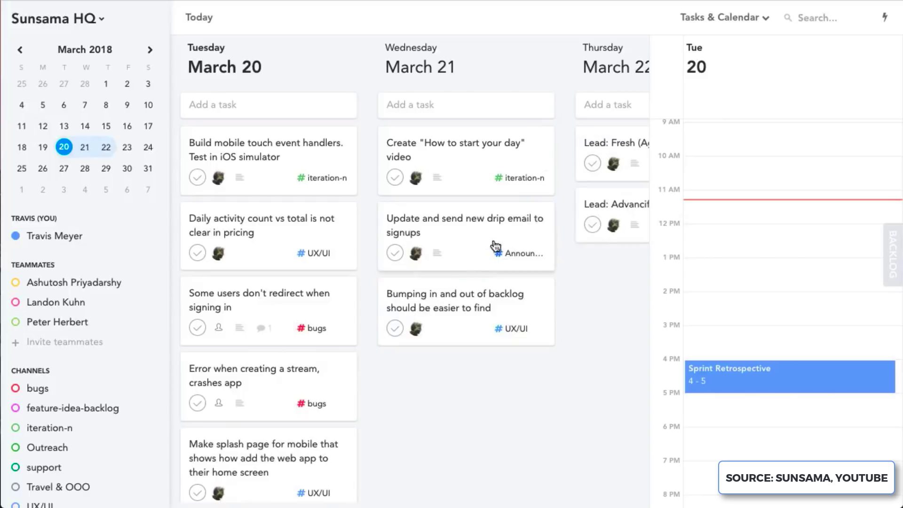
drag(231, 459, 268, 225)
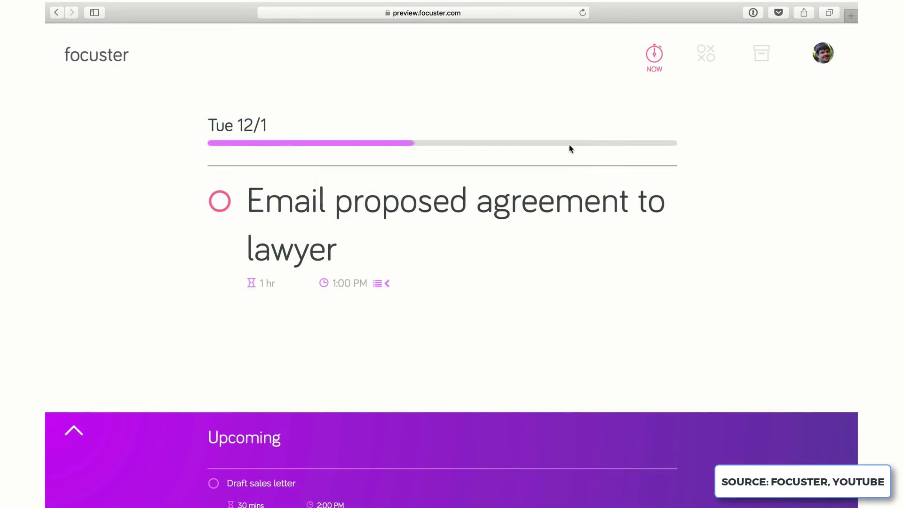
- Cycle through the Drive and YouTube tabs, then return to Focuster's Tue 12/1 plan
mouse_move(567, 147)
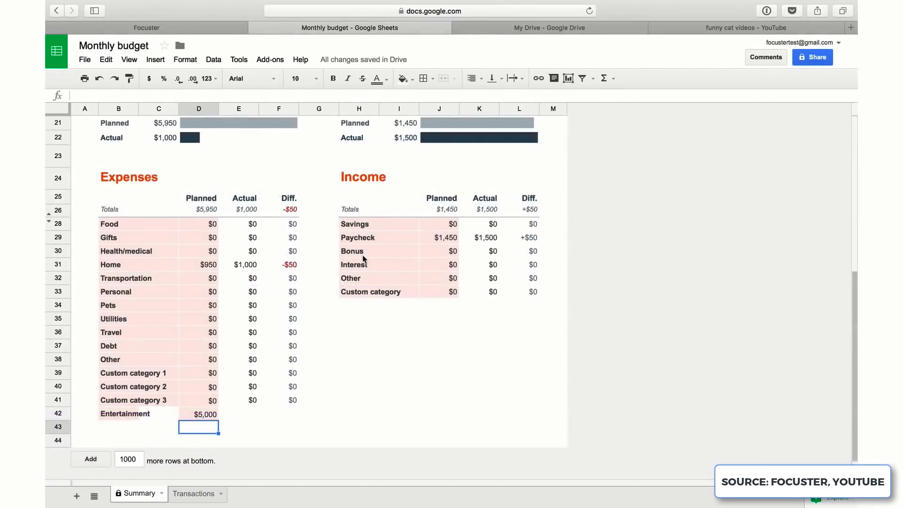
scroll(362, 258, up, 5)
scroll(362, 258, up, 3)
key(ctrl+Tab)
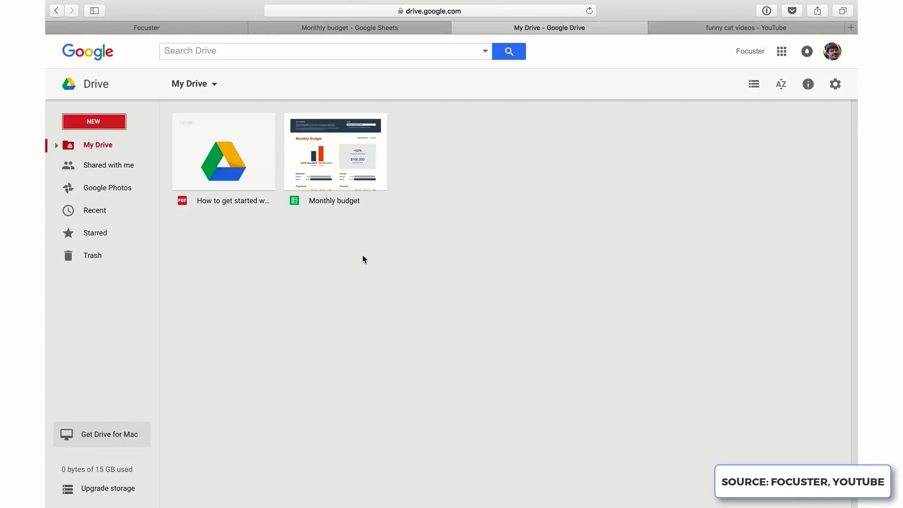
key(ctrl+Tab)
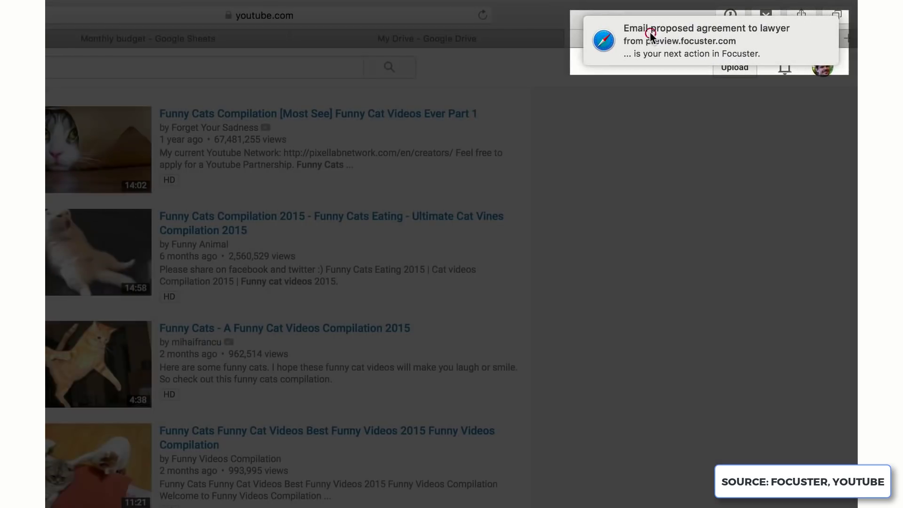
click(650, 32)
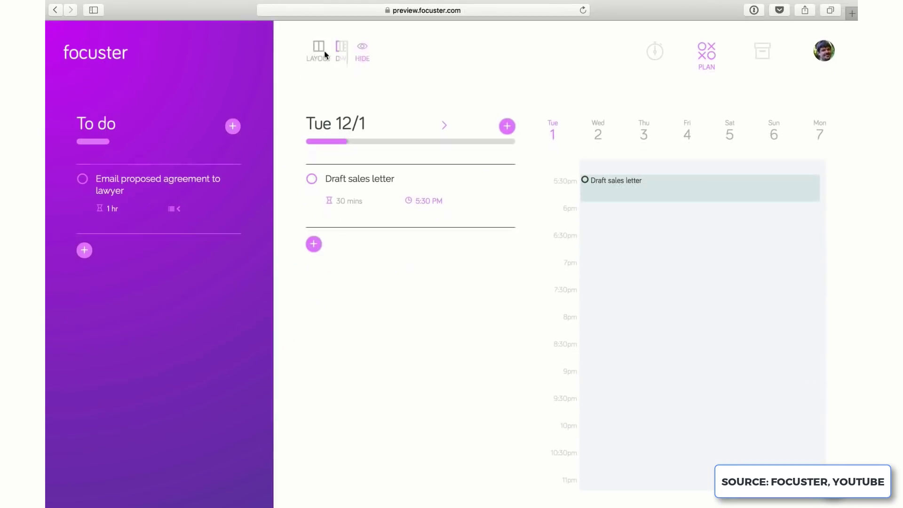
- Switch Focuster to the MULTI layout and move Email proposed agreement to lawyer onto Thu 12/3
click(323, 50)
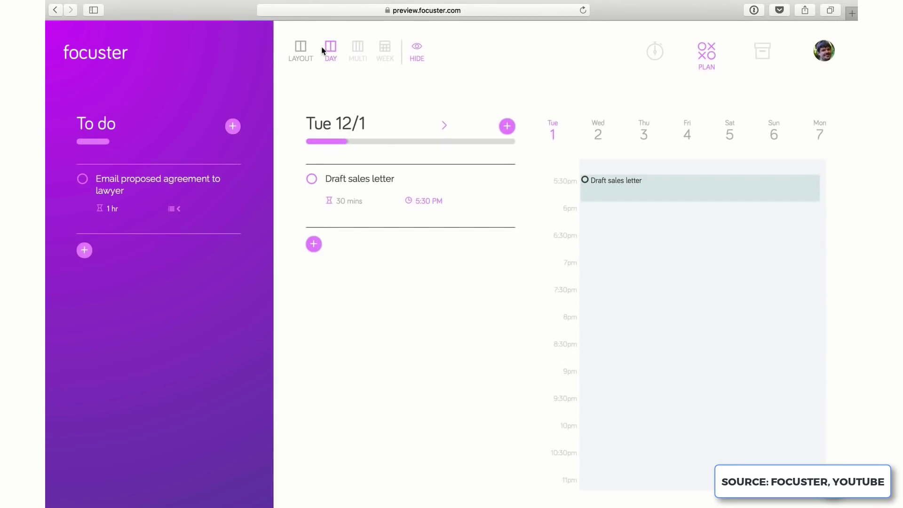
click(352, 57)
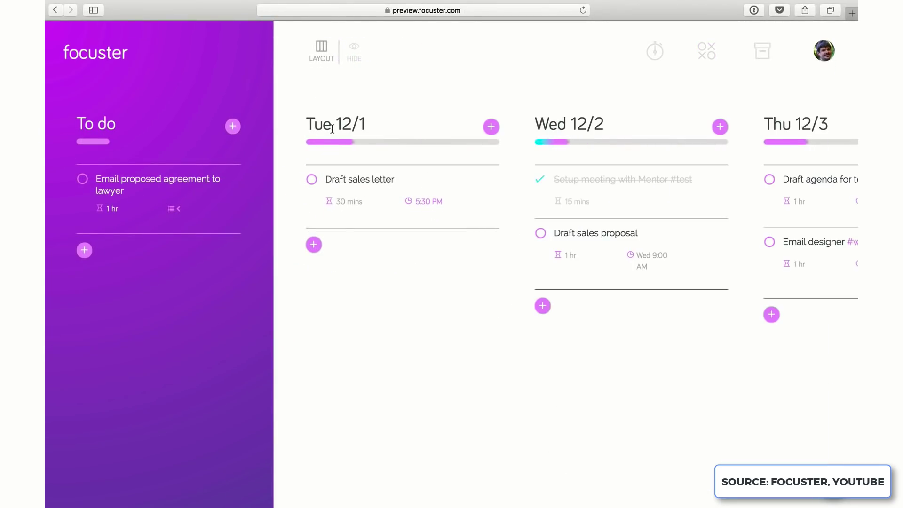
drag(142, 173, 742, 244)
scroll(741, 244, right, 6)
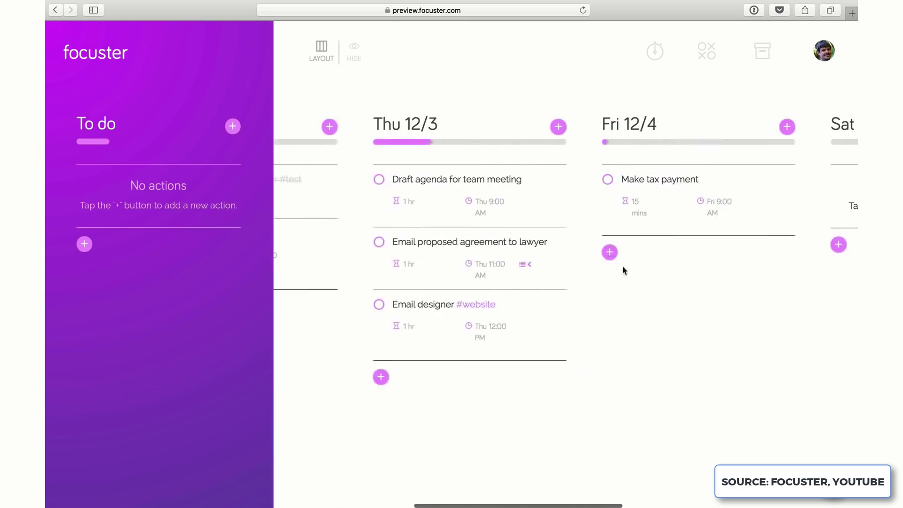